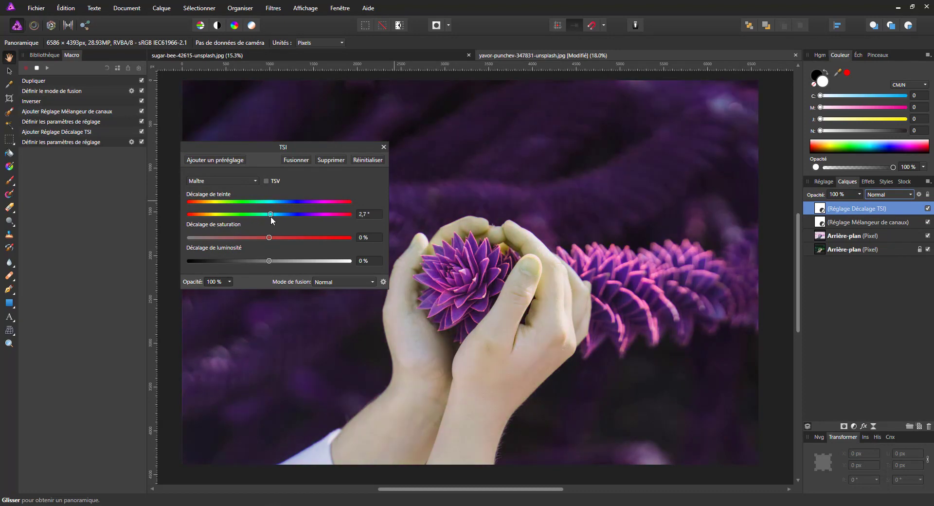
# Reset the Maître hue shift to 0°, with the saturation and luminosity shifts at 0%, in the TSI adjustment
pyautogui.click(362, 240)
pyautogui.write('0')
pyautogui.click(370, 262)
pyautogui.write('0')
pyautogui.click(372, 238)
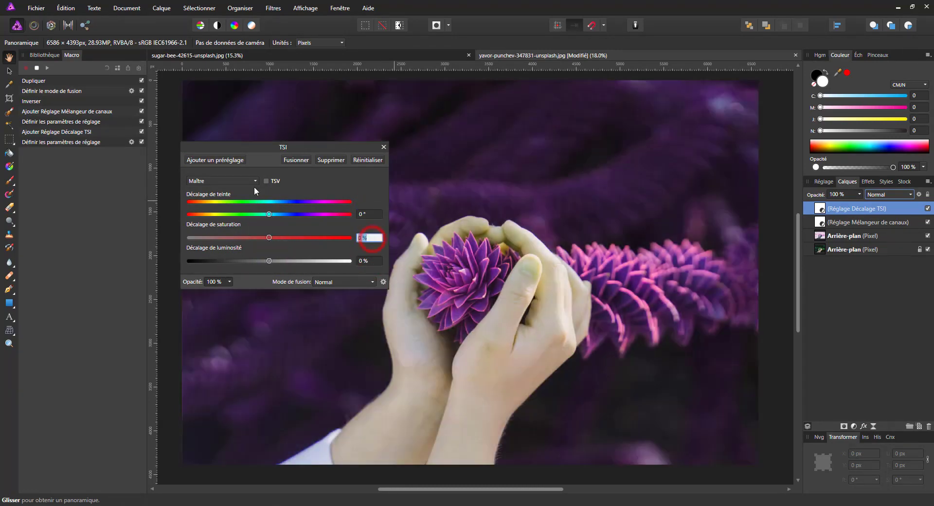
# Set the Rouges range of the TSI adjustment to -100% saturation and 100% luminosity
pyautogui.click(220, 181)
pyautogui.click(206, 203)
pyautogui.moveTo(268, 238); pyautogui.dragTo(190, 238)
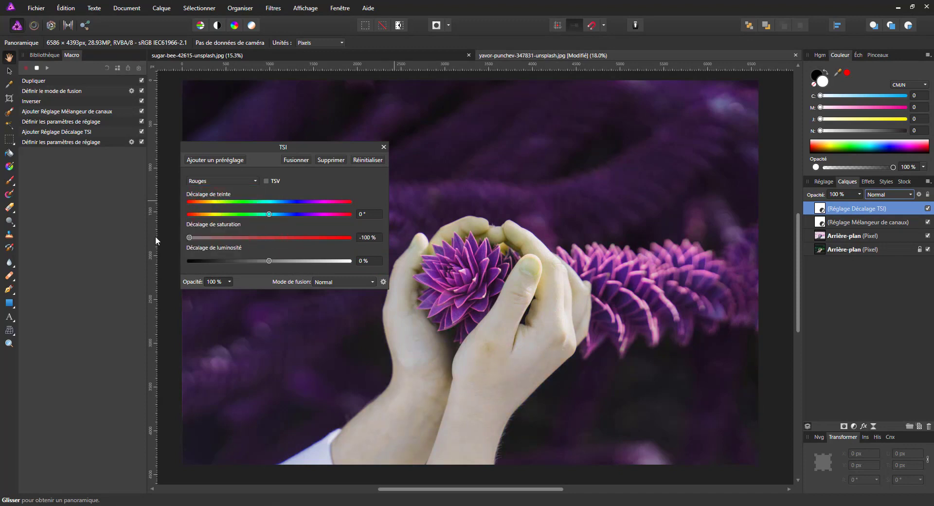
pyautogui.moveTo(269, 261); pyautogui.dragTo(365, 265)
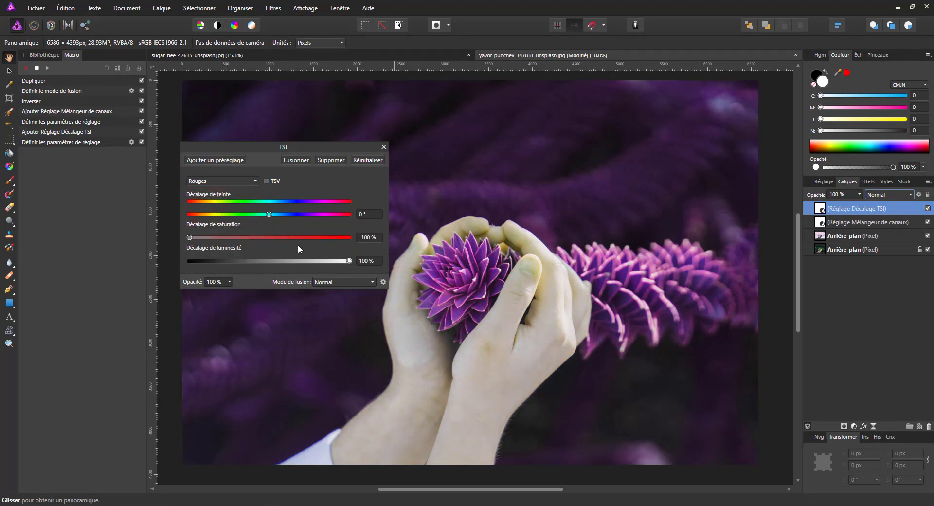
# Raise the saturation of the Magentas range to 24% and close the TSI adjustment
pyautogui.click(240, 180)
pyautogui.click(243, 251)
pyautogui.moveTo(252, 238); pyautogui.dragTo(288, 238)
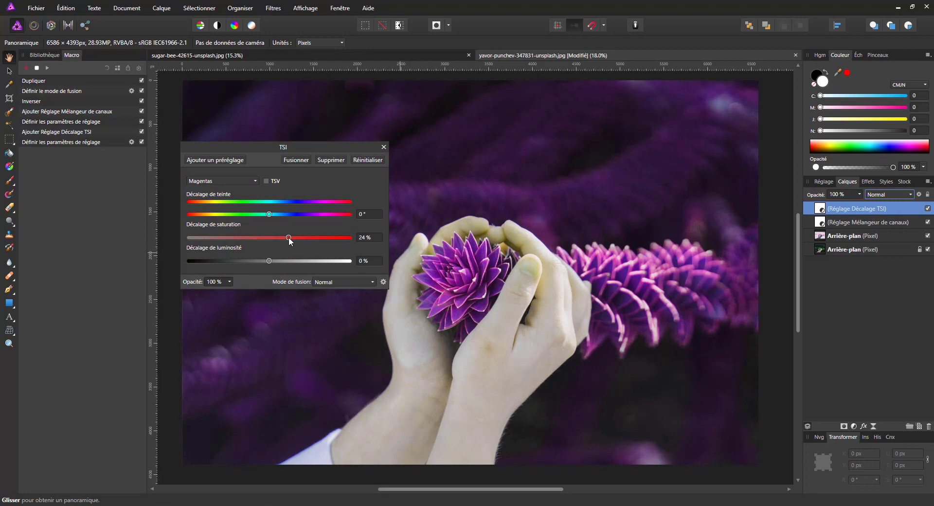
pyautogui.click(232, 178)
pyautogui.click(210, 223)
pyautogui.click(384, 147)
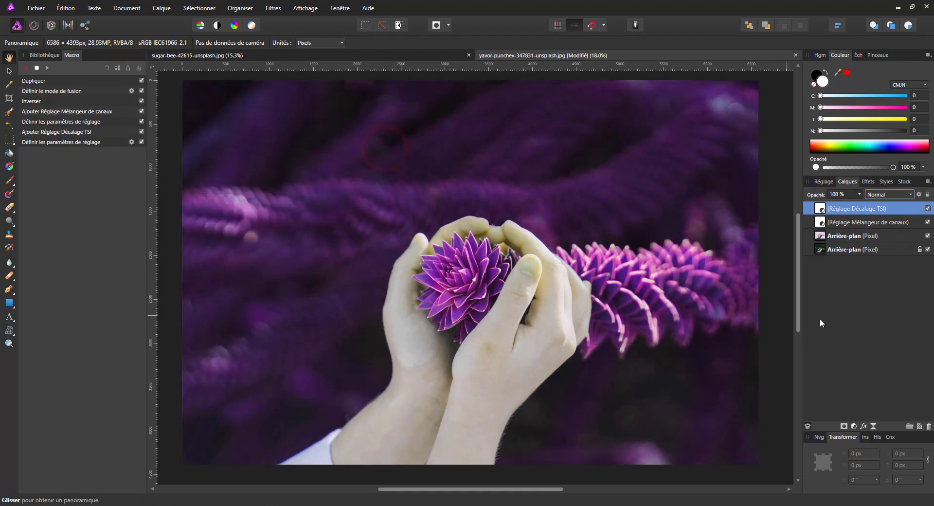
# Add a Niveaux adjustment layer with black level 2%, white level 98% and gamma 0.954
pyautogui.click(854, 426)
pyautogui.click(752, 193)
pyautogui.click(191, 218)
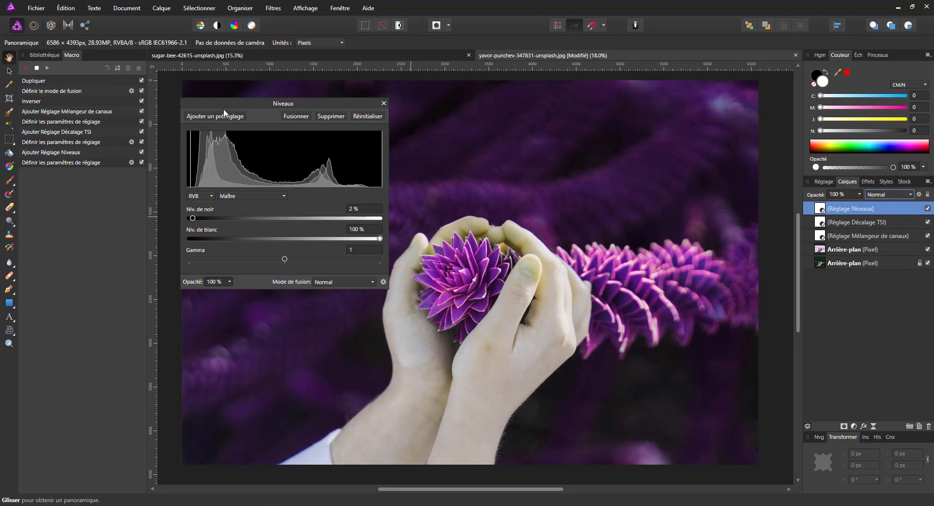
pyautogui.click(194, 218)
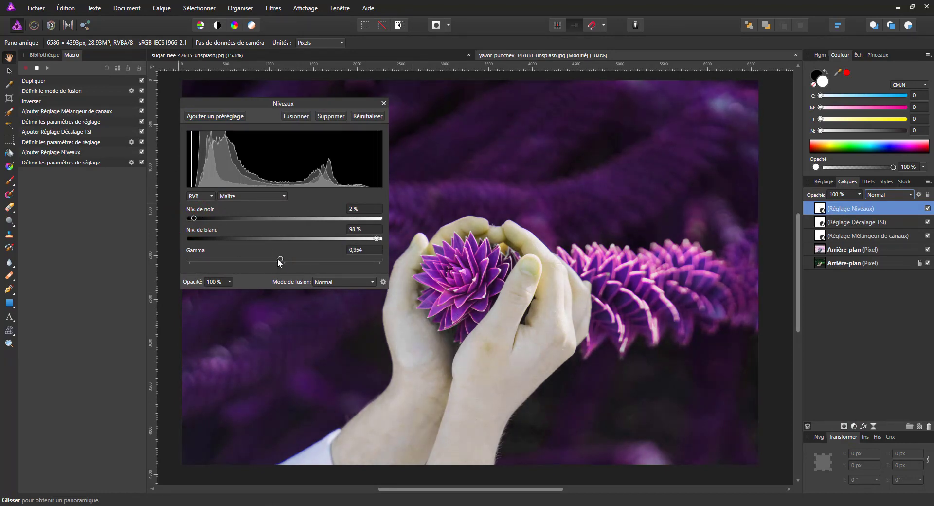
pyautogui.click(384, 103)
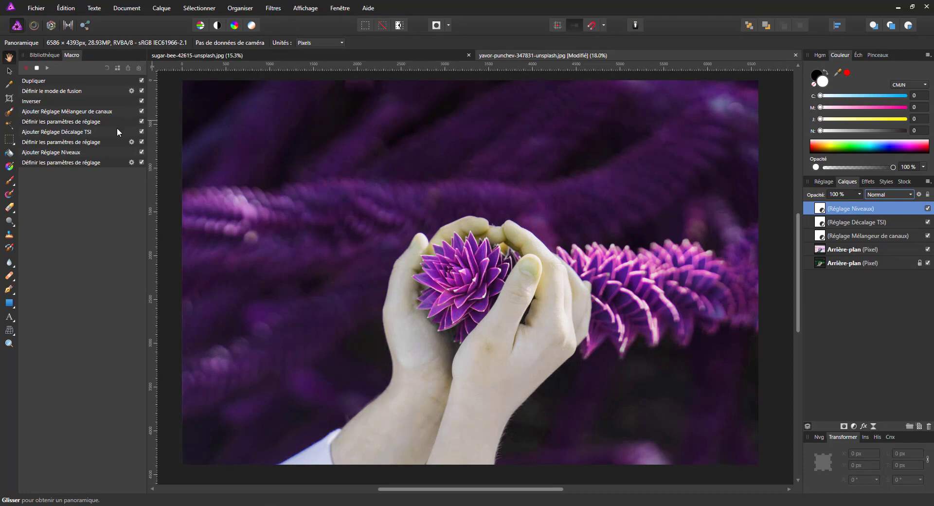
# Stop recording the macro and save it to the library under the name "infrared"
pyautogui.click(37, 68)
pyautogui.click(117, 68)
pyautogui.write('infrared')
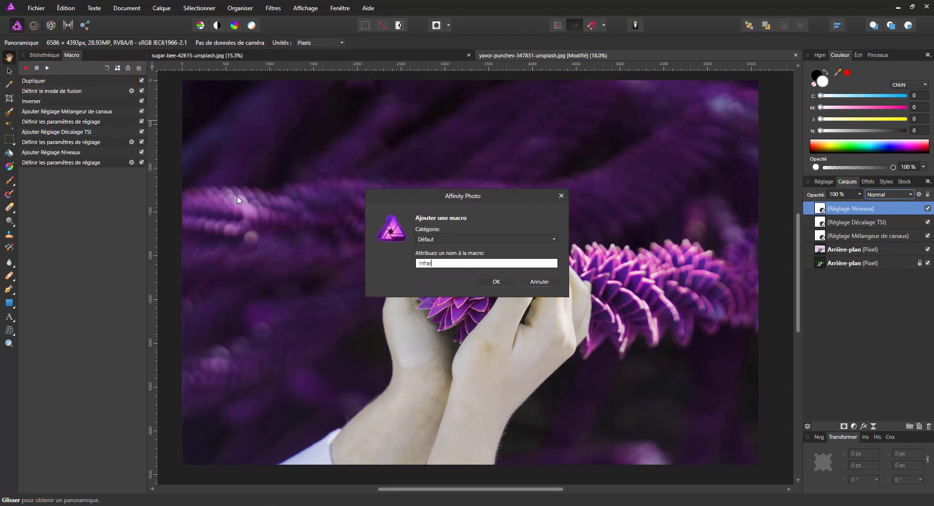
pyautogui.click(495, 282)
# Switch to the sugar-bee-42615-unsplash.jpg photo and apply the infrared macro to it
pyautogui.click(296, 55)
pyautogui.click(39, 277)
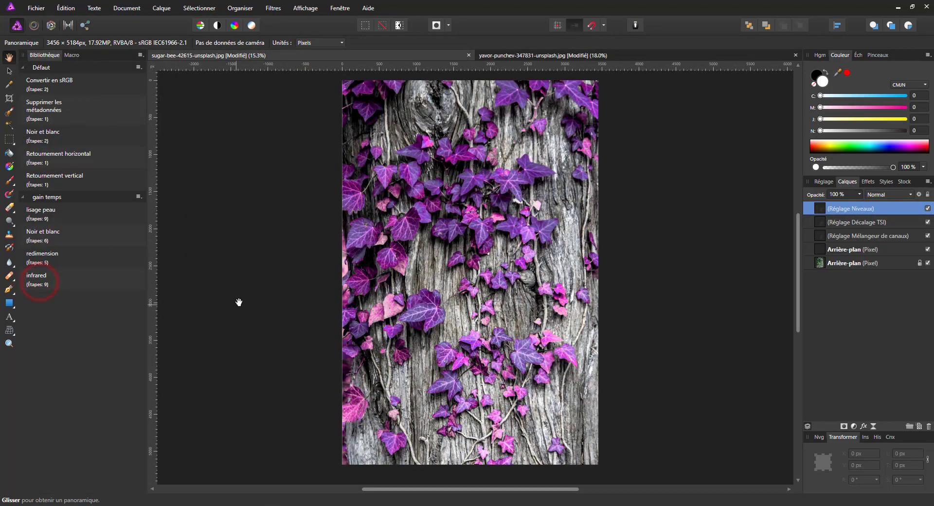
# Compare the ivy photo with the TSI and channel mixer adjustment layers hidden and shown in turn
pyautogui.click(928, 221)
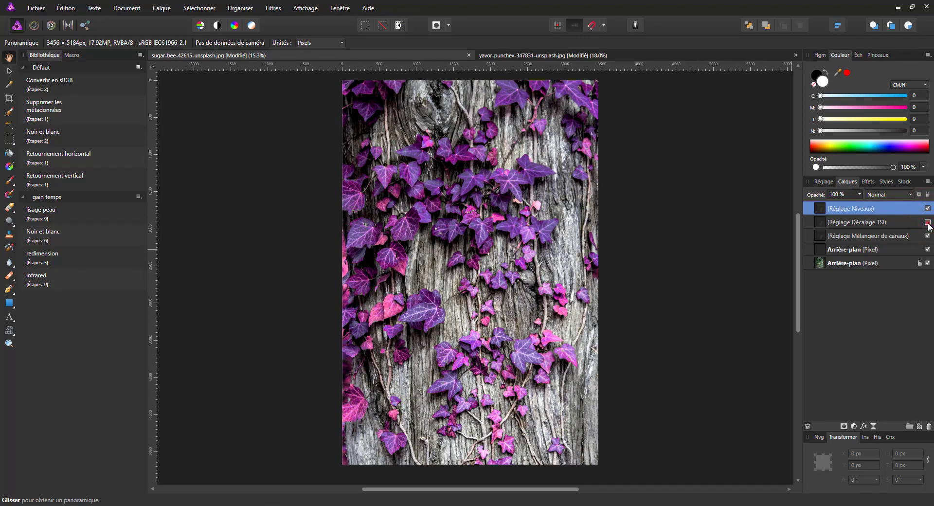
pyautogui.click(927, 222)
pyautogui.click(928, 235)
pyautogui.click(928, 235)
pyautogui.click(928, 236)
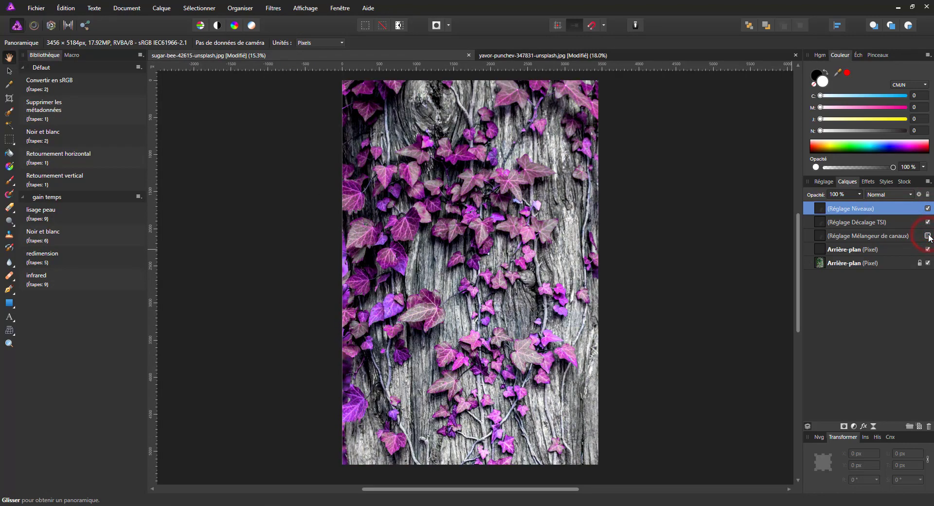
pyautogui.click(927, 235)
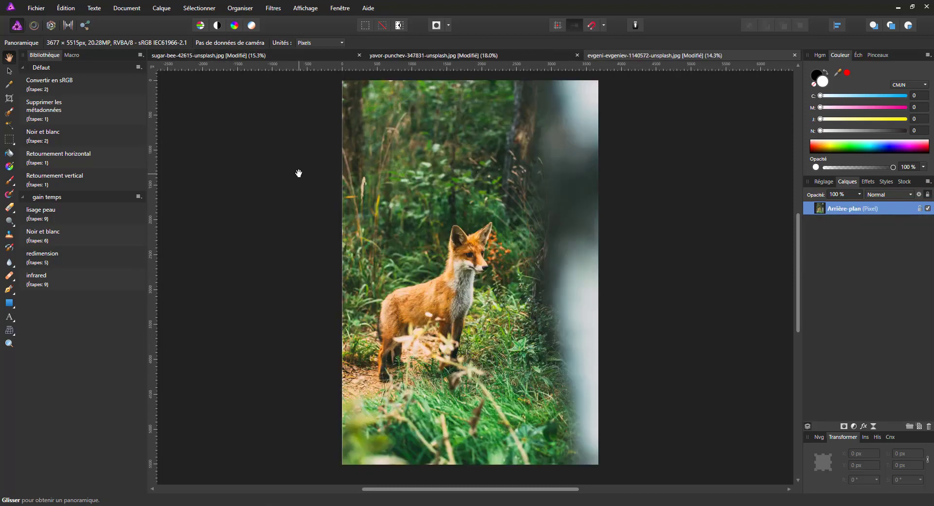
# Apply the infrared macro to the fox photo
pyautogui.click(36, 280)
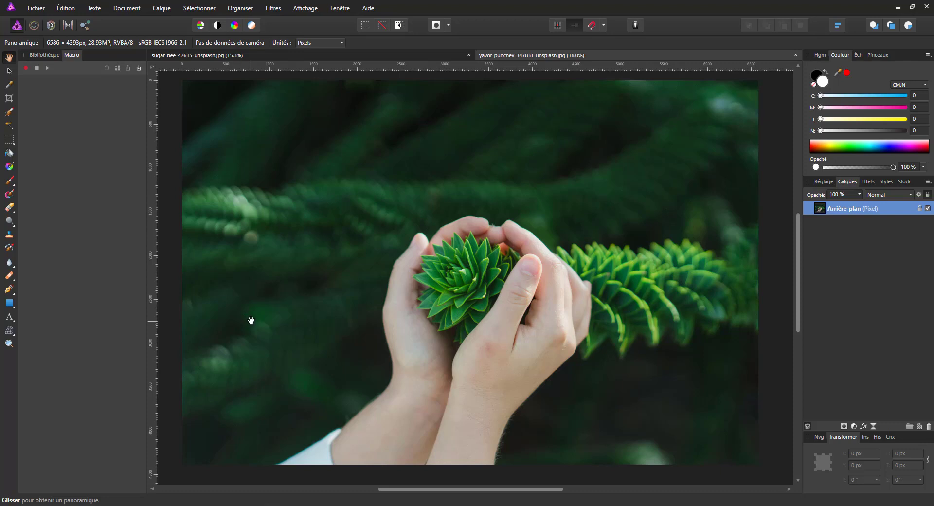
# Start recording a macro on the photo of the hands and duplicate its background layer
pyautogui.click(27, 68)
pyautogui.hotkey('ctrl', 'j')
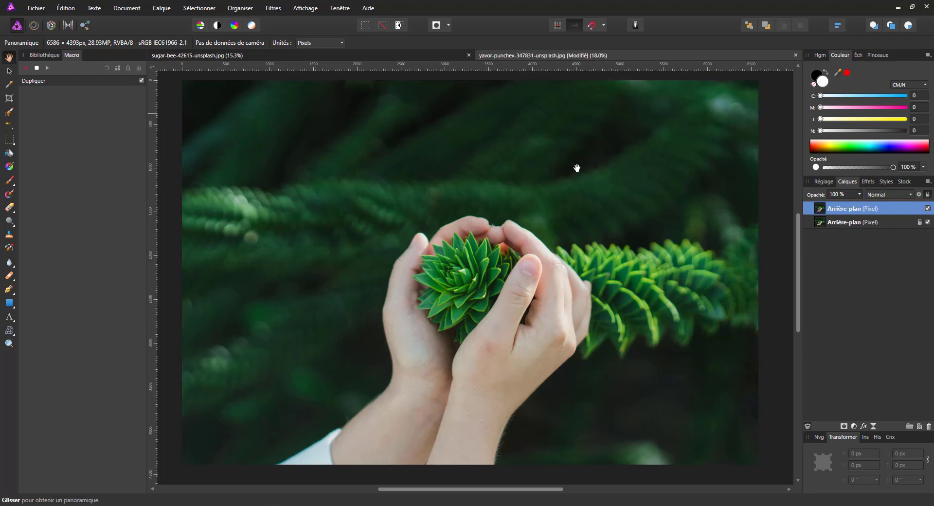
# Set the duplicate layer's blend mode to Couleur and invert its colours
pyautogui.click(878, 194)
pyautogui.scroll(-4, 878, 313)
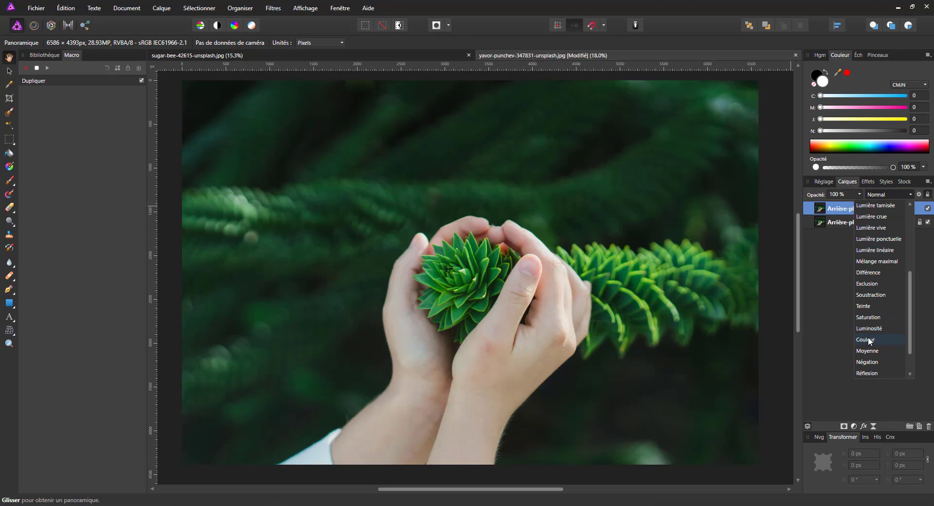
pyautogui.click(869, 339)
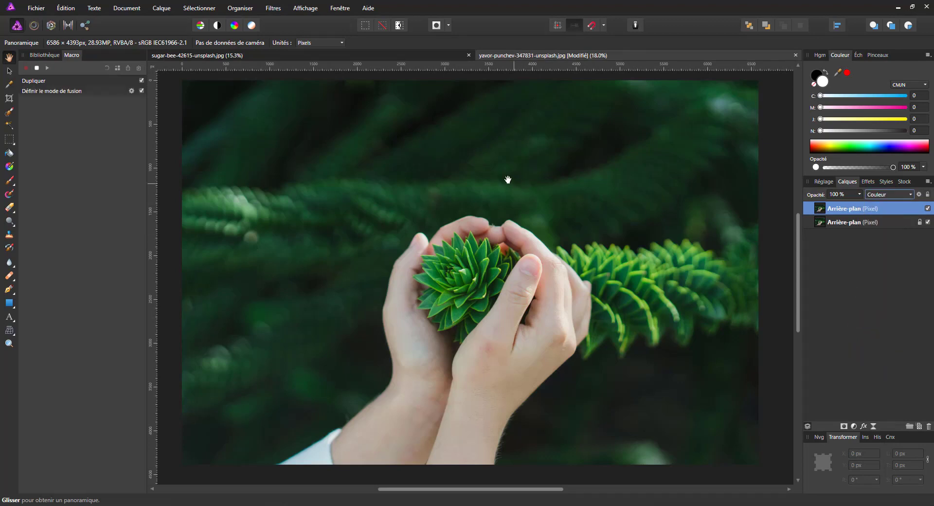
pyautogui.hotkey('ctrl', 'i')
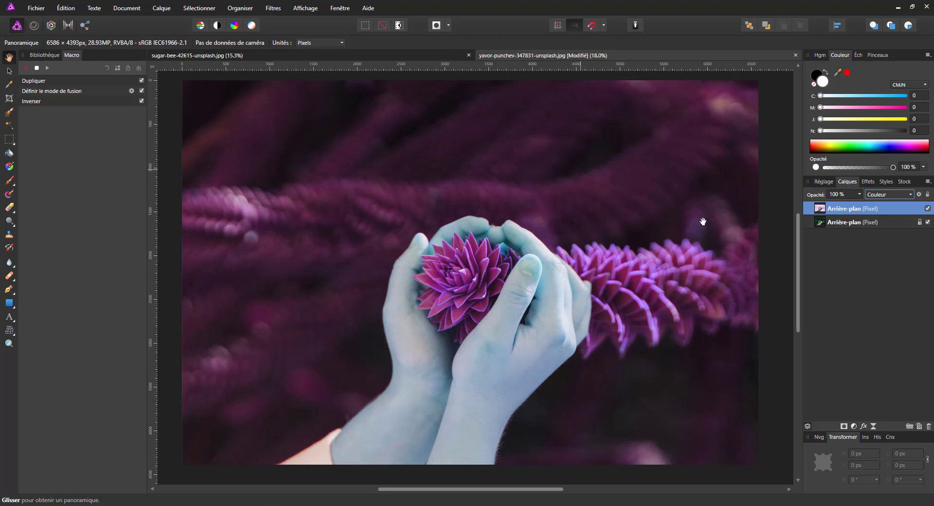
# Add a Mélangeur de canaux adjustment layer above the inverted copy and move its dialog clear of the hands
pyautogui.click(854, 426)
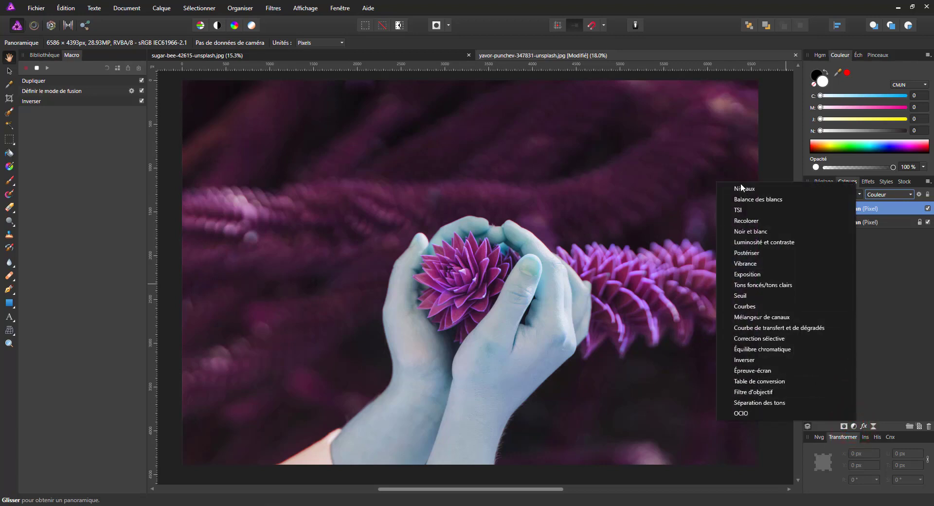
pyautogui.click(775, 321)
pyautogui.moveTo(737, 286); pyautogui.dragTo(345, 103)
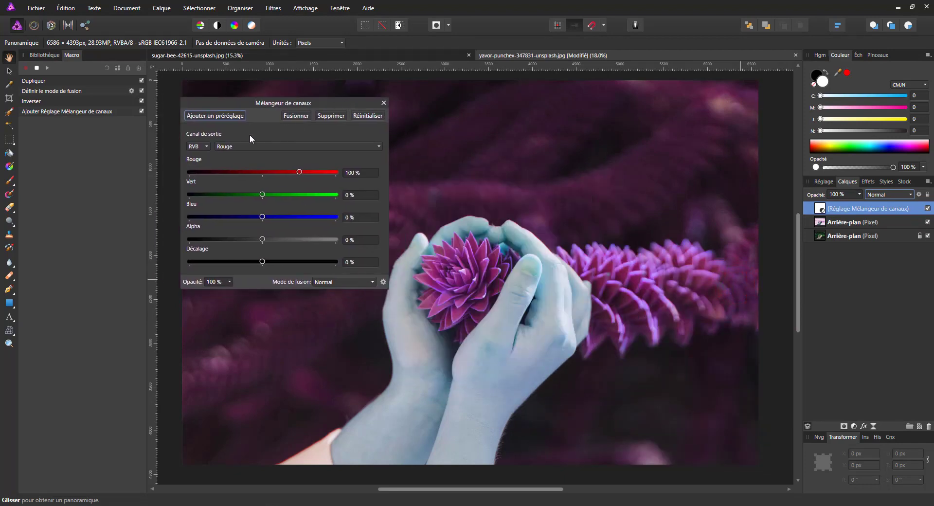
# For the Rouge output channel of the mixer, set red to 0% and blue to 100%
pyautogui.click(224, 147)
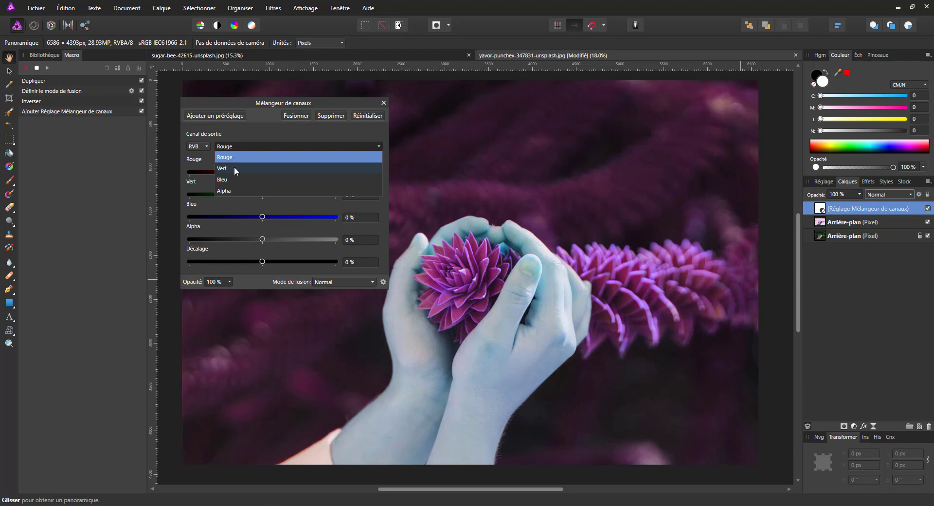
pyautogui.click(237, 190)
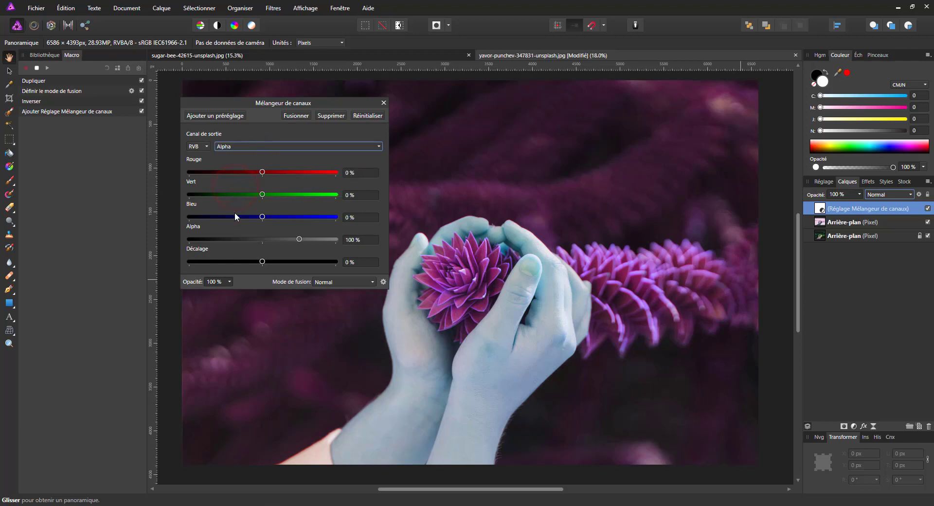
pyautogui.click(277, 146)
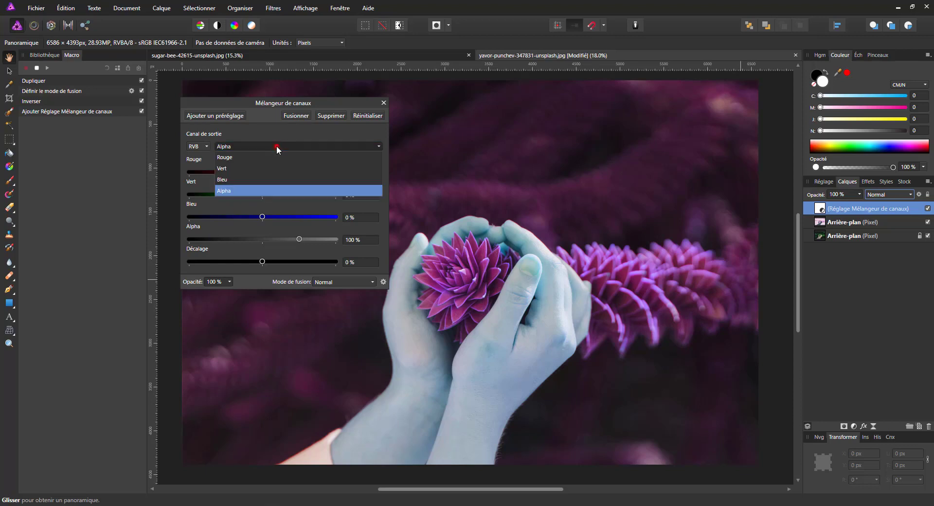
pyautogui.click(246, 158)
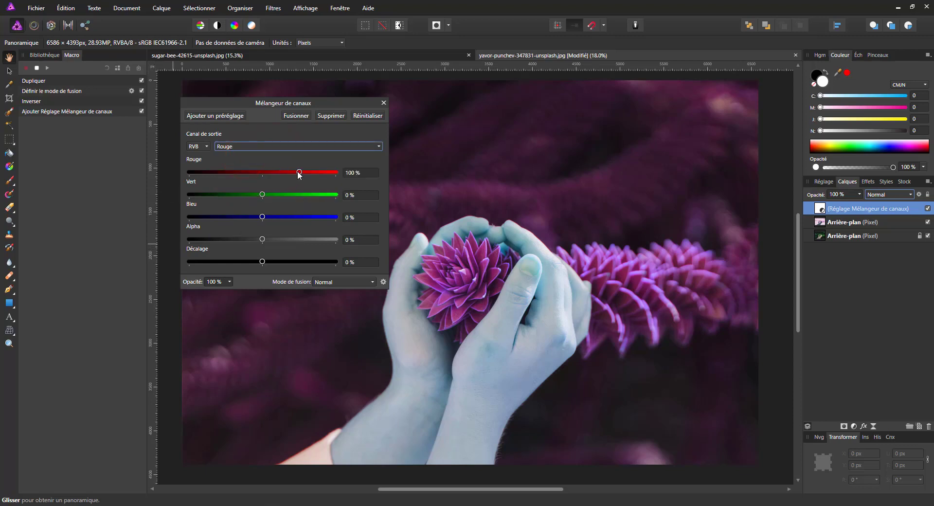
pyautogui.moveTo(298, 172); pyautogui.dragTo(261, 172)
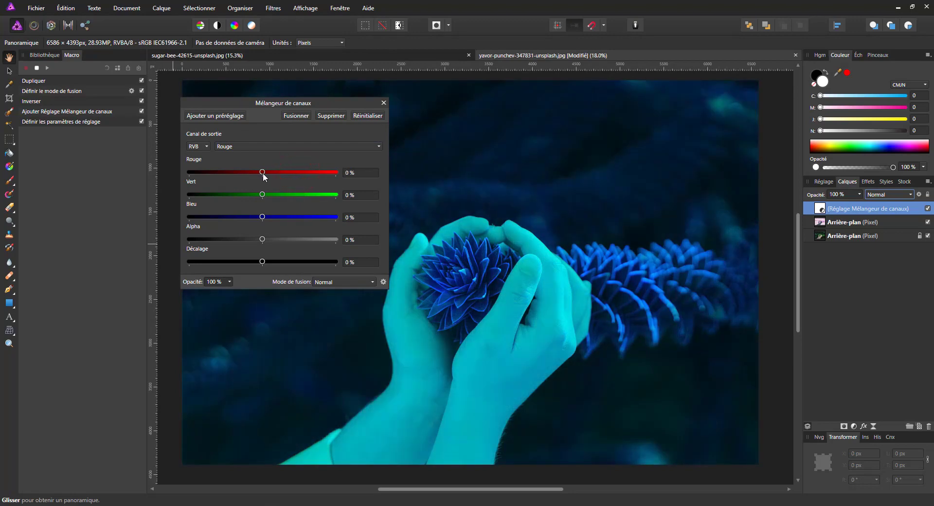
pyautogui.click(372, 217)
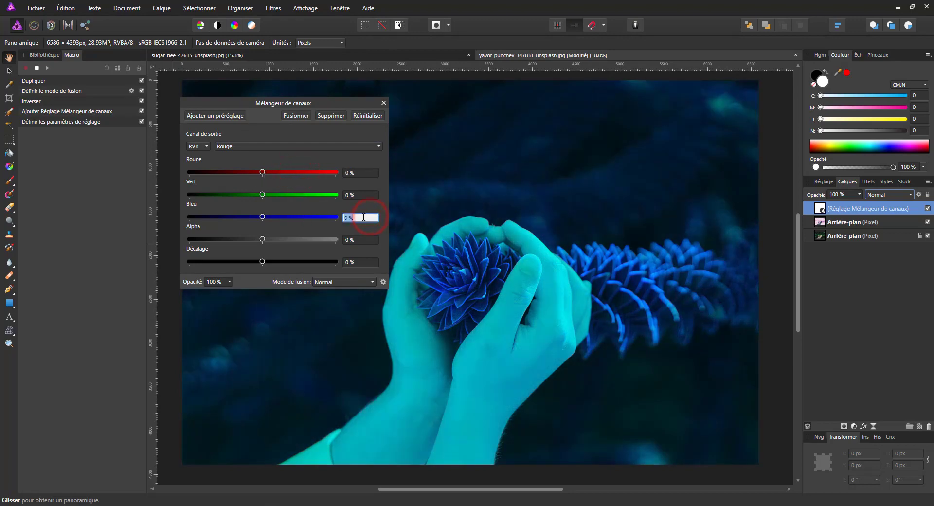
pyautogui.write('100')
pyautogui.click(366, 194)
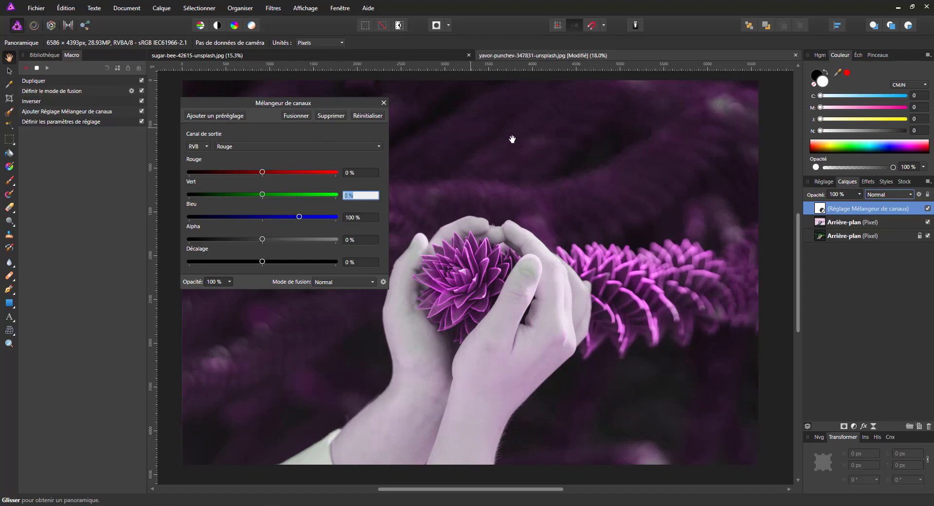
# For the Bleu output channel, set blue to 0% and red to 100%, and close the channel mixer
pyautogui.click(263, 144)
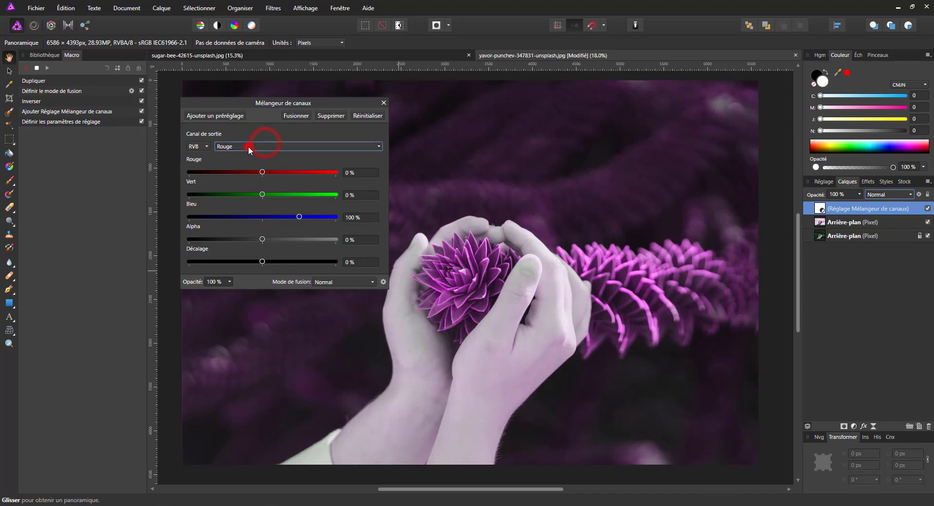
pyautogui.click(229, 178)
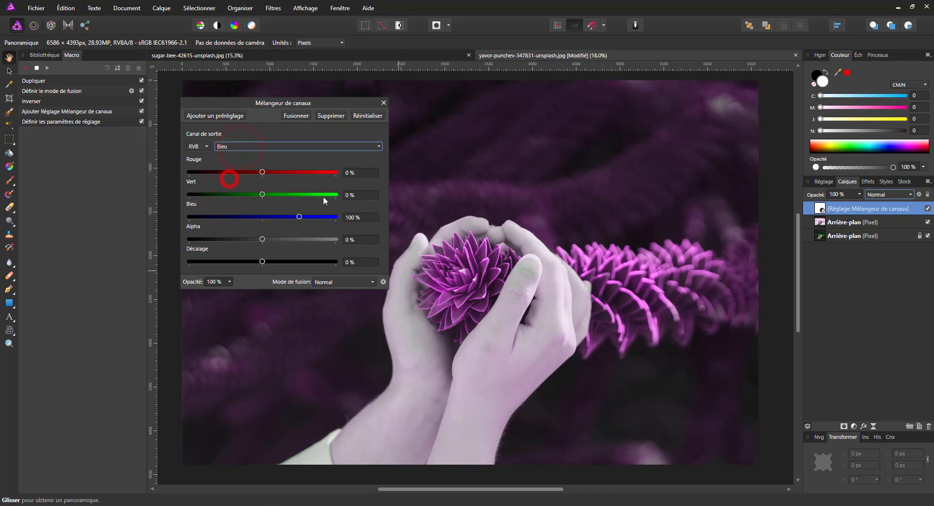
pyautogui.click(367, 217)
pyautogui.write('1')
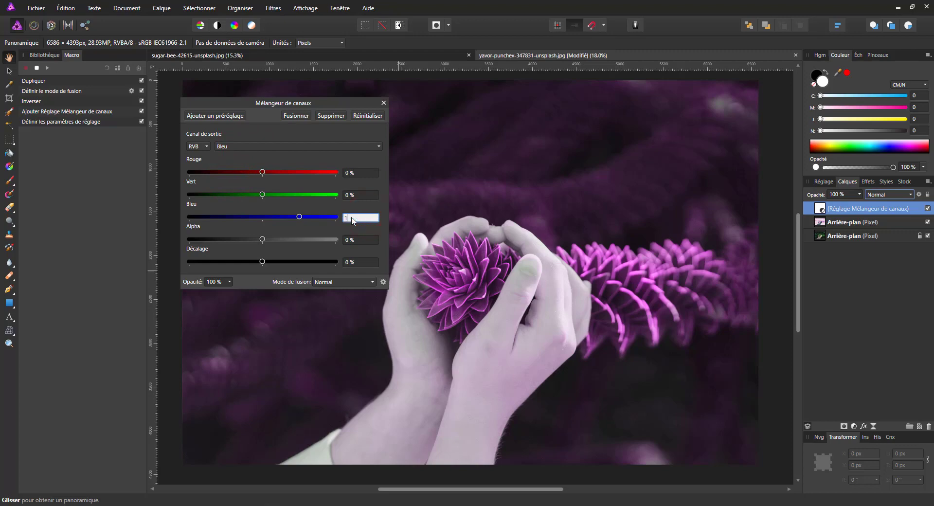
pyautogui.click(367, 172)
pyautogui.write('100')
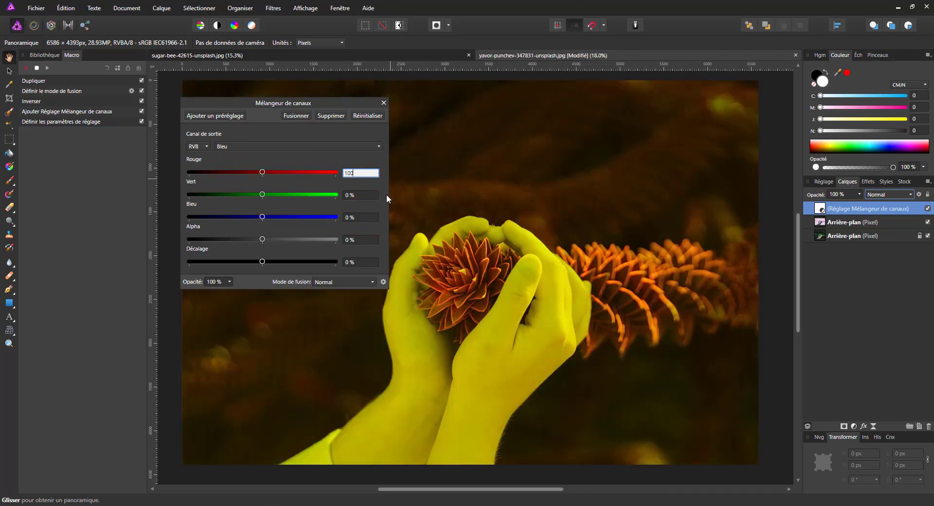
pyautogui.click(367, 194)
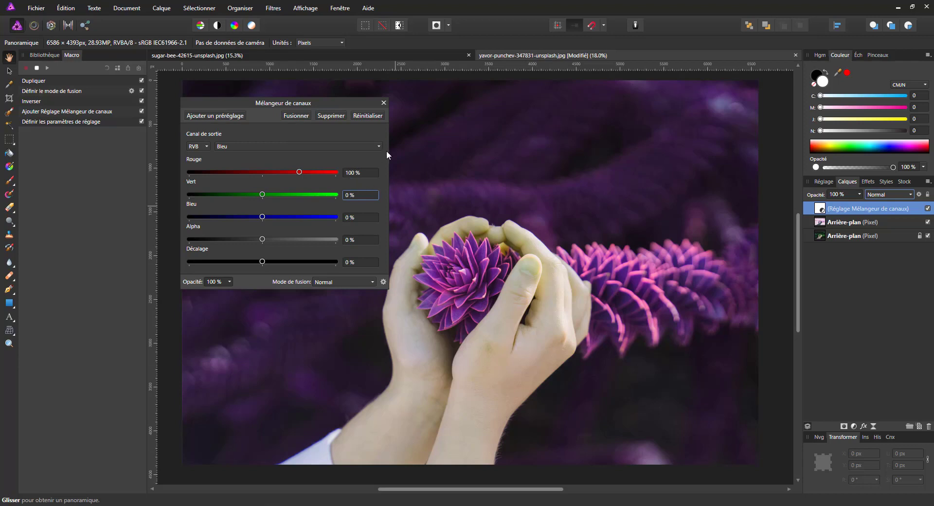
pyautogui.click(384, 103)
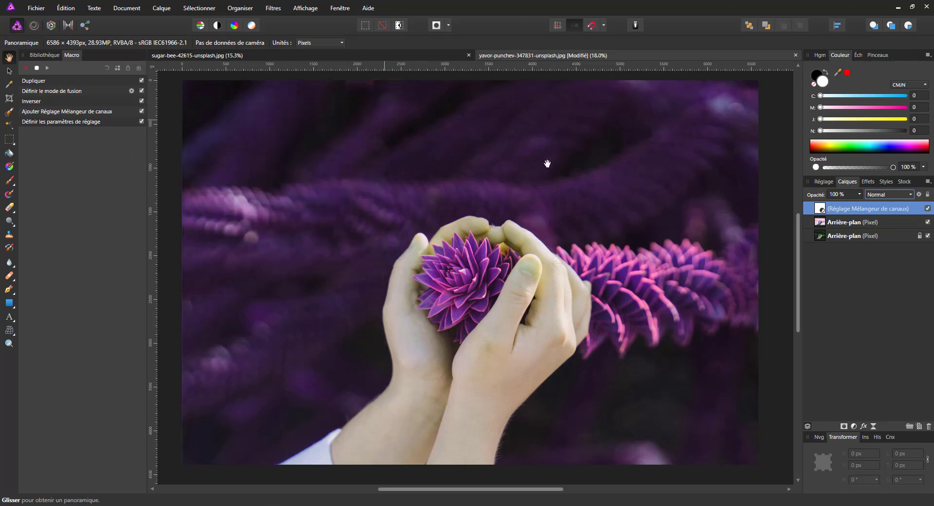
# Add a TSI adjustment layer above the channel mixer layer
pyautogui.click(854, 427)
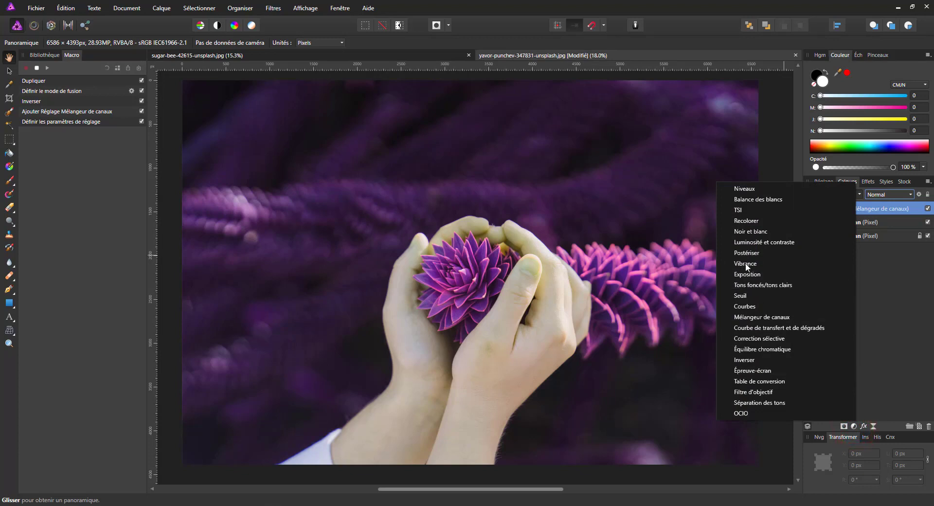
pyautogui.click(740, 216)
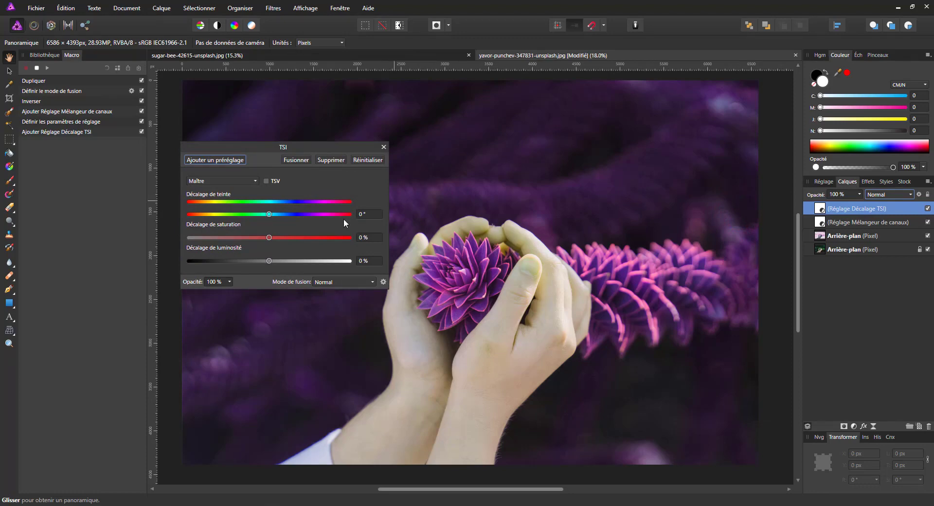
# Try hue, saturation and luminosity shifts on the Maître range of the TSI adjustment, returning each to 0
pyautogui.moveTo(269, 215)
pyautogui.mouseDown()
pyautogui.moveTo(236, 211)
pyautogui.moveTo(272, 216)
pyautogui.mouseUp()
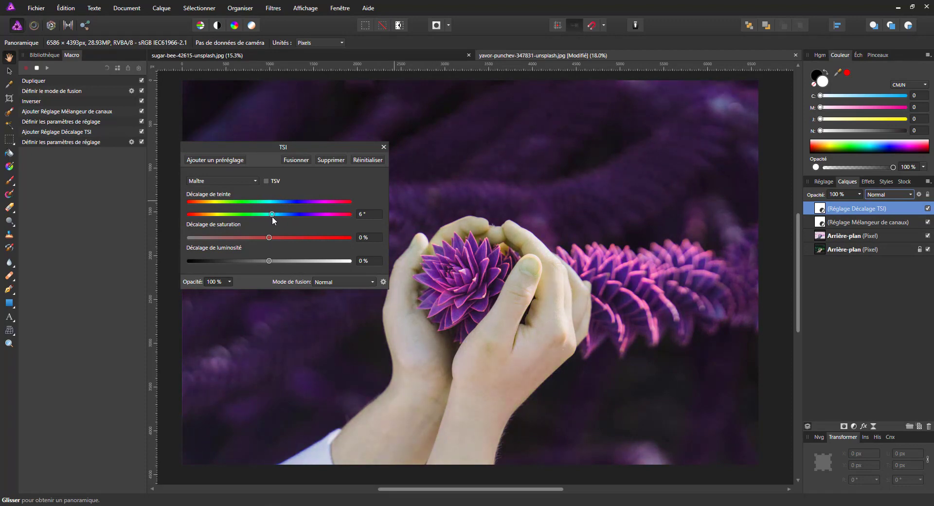
pyautogui.click(370, 214)
pyautogui.moveTo(269, 237); pyautogui.dragTo(315, 237)
pyautogui.moveTo(250, 238); pyautogui.dragTo(274, 239)
pyautogui.moveTo(369, 236); pyautogui.dragTo(345, 238)
pyautogui.write('0')
pyautogui.moveTo(270, 261); pyautogui.dragTo(292, 268)
pyautogui.click(376, 261)
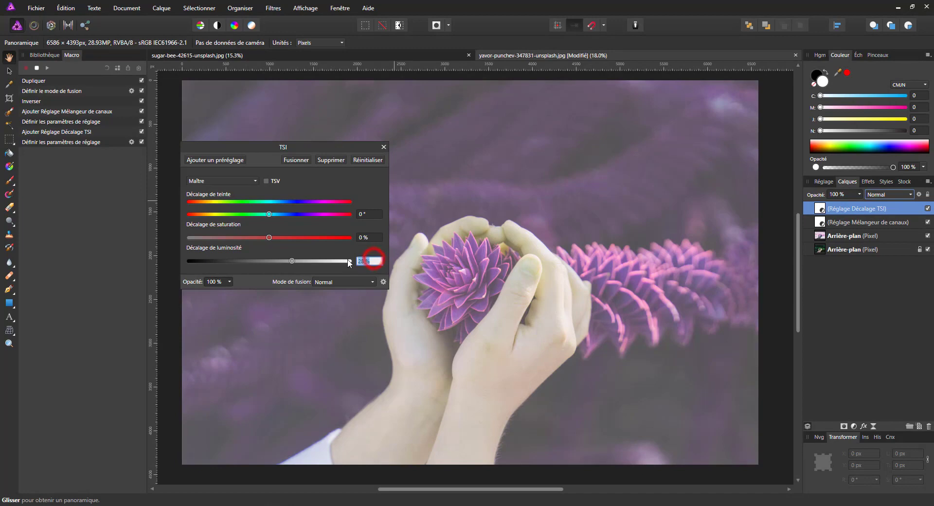
pyautogui.write('0')
pyautogui.click(373, 239)
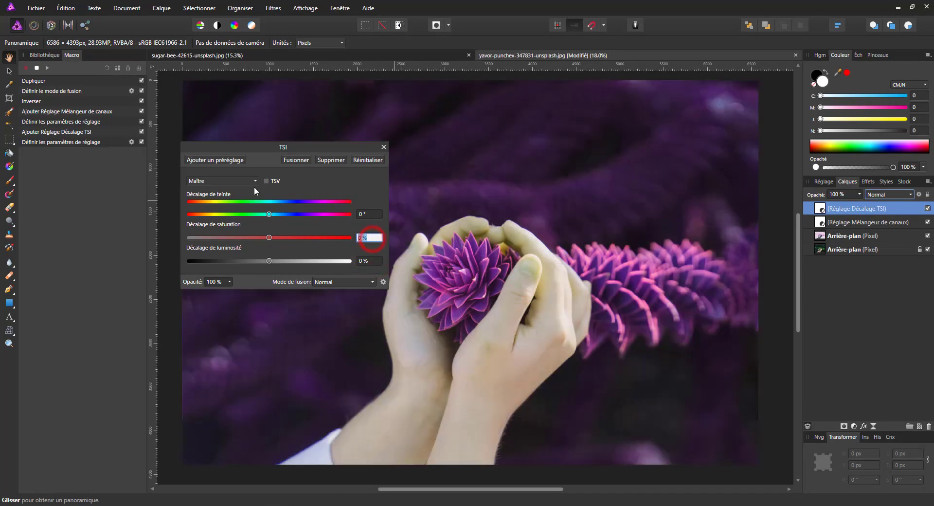
# For the Rouges range of the TSI adjustment, set saturation to -100% and luminosity to 100%
pyautogui.click(223, 181)
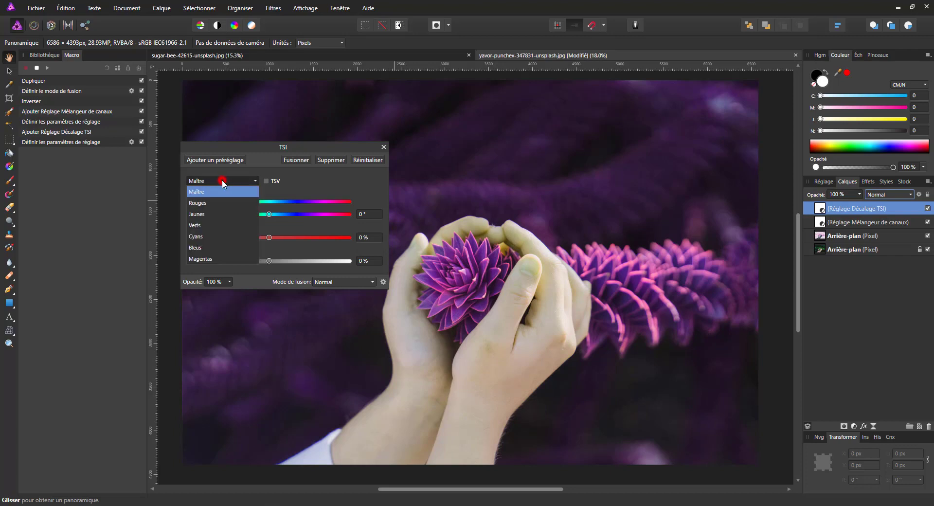
pyautogui.click(207, 202)
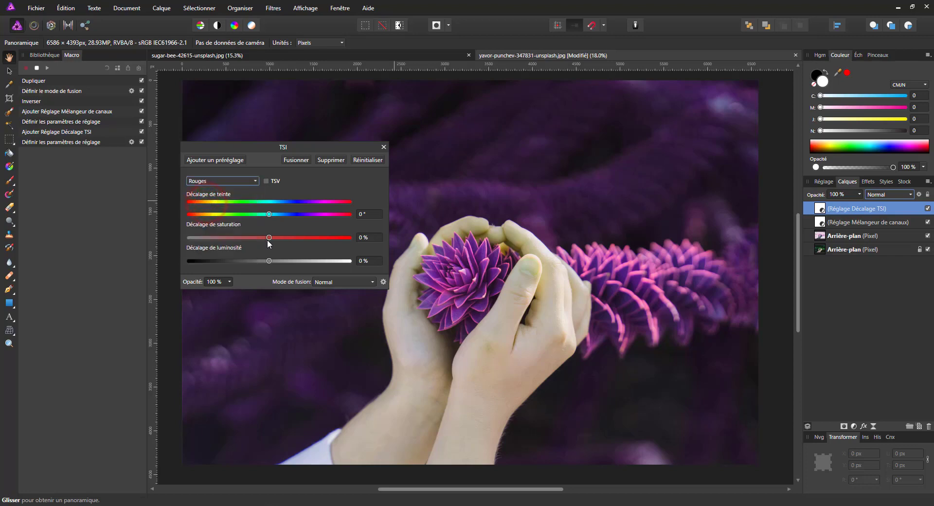
pyautogui.moveTo(269, 237); pyautogui.dragTo(155, 235)
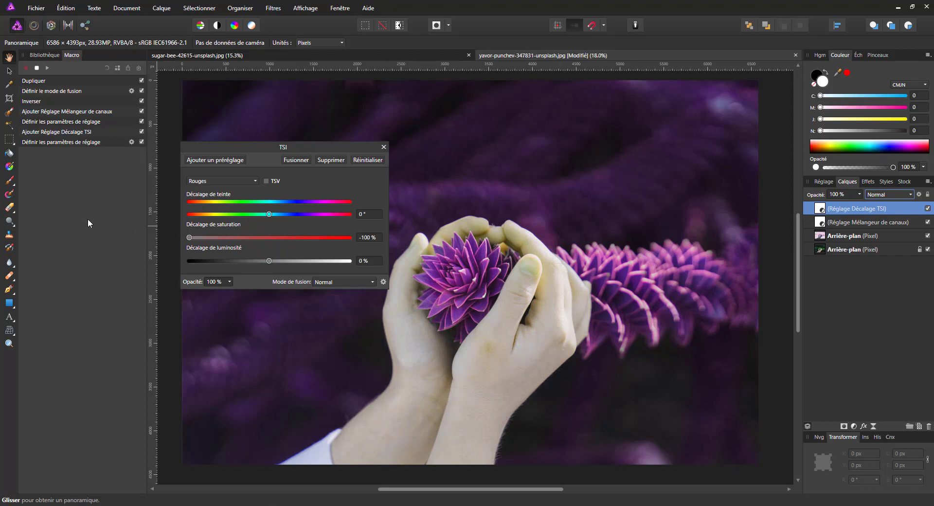
pyautogui.moveTo(269, 261); pyautogui.dragTo(349, 269)
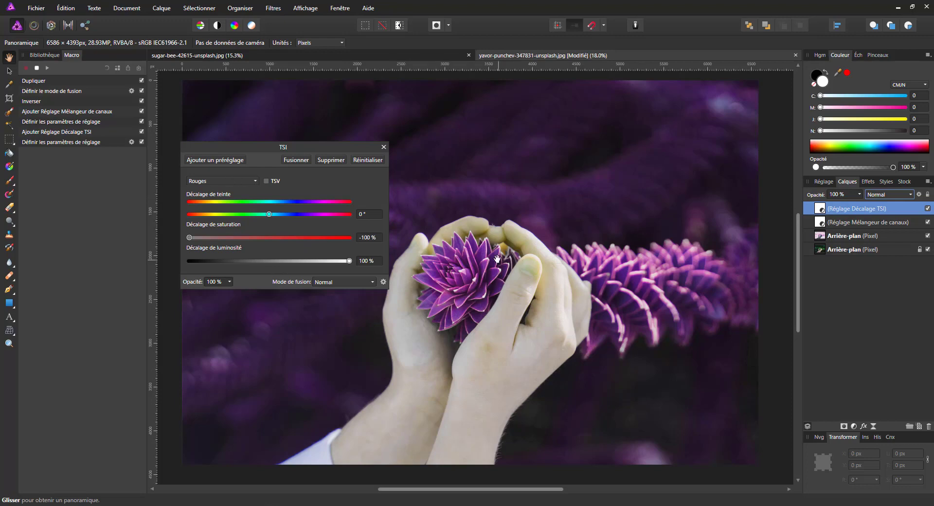
# For the Magentas range of the TSI adjustment, set saturation to 24% and luminosity to 13%
pyautogui.click(240, 180)
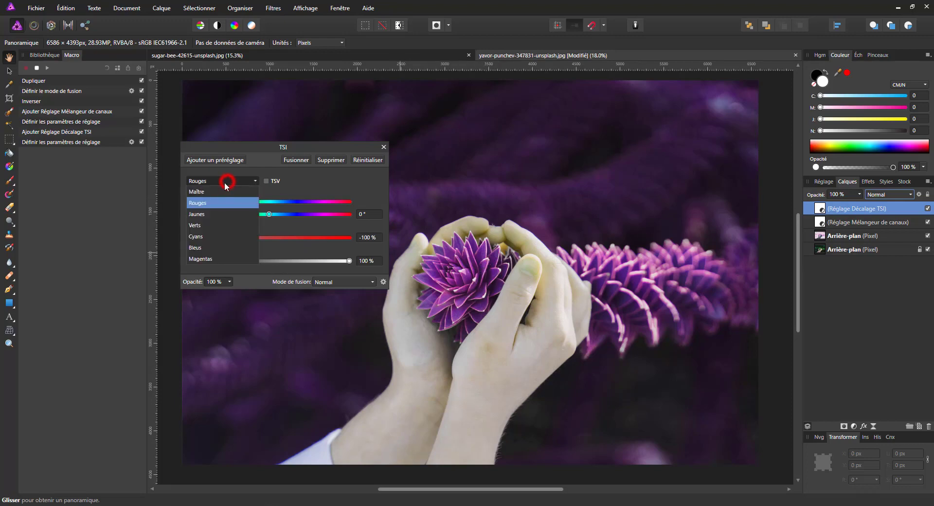
pyautogui.click(207, 260)
pyautogui.moveTo(268, 237)
pyautogui.mouseDown()
pyautogui.moveTo(182, 249)
pyautogui.moveTo(280, 249)
pyautogui.moveTo(284, 239)
pyautogui.mouseUp()
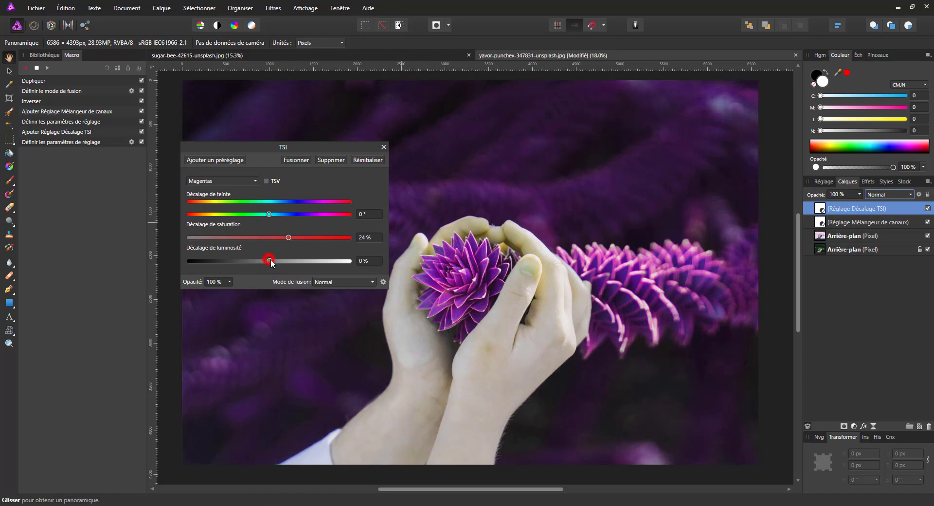
pyautogui.moveTo(269, 260); pyautogui.dragTo(282, 260)
# For the Verts range, set saturation to -100% and luminosity to its maximum, and close the TSI adjustment
pyautogui.click(232, 181)
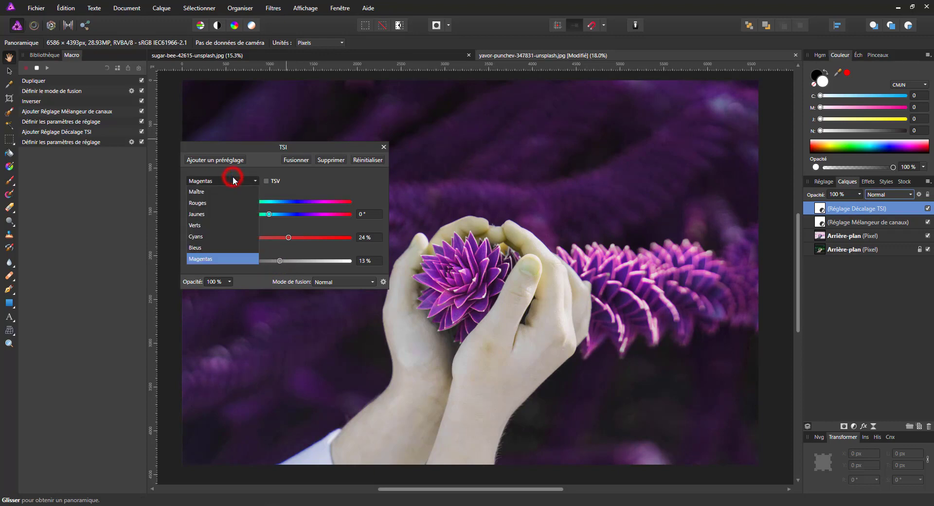
pyautogui.click(215, 220)
pyautogui.moveTo(269, 238); pyautogui.dragTo(154, 238)
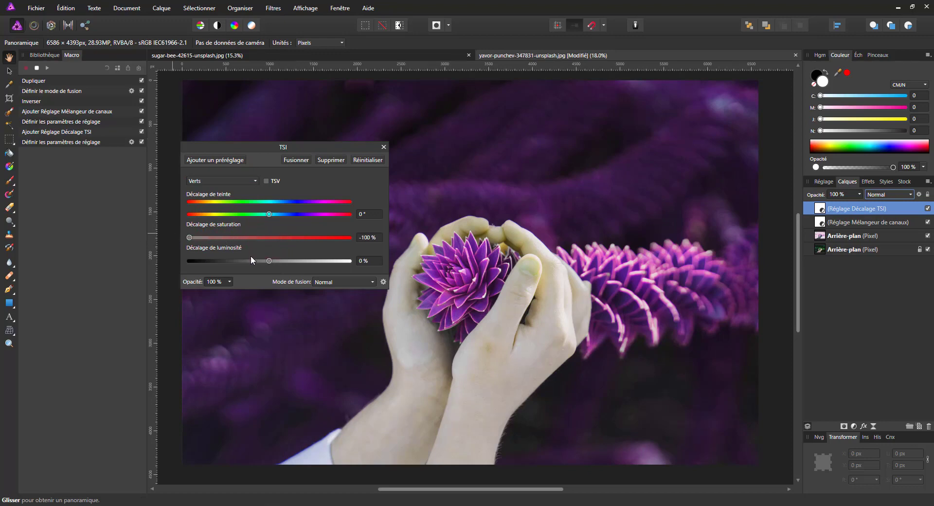
pyautogui.moveTo(272, 262); pyautogui.dragTo(382, 261)
pyautogui.click(383, 147)
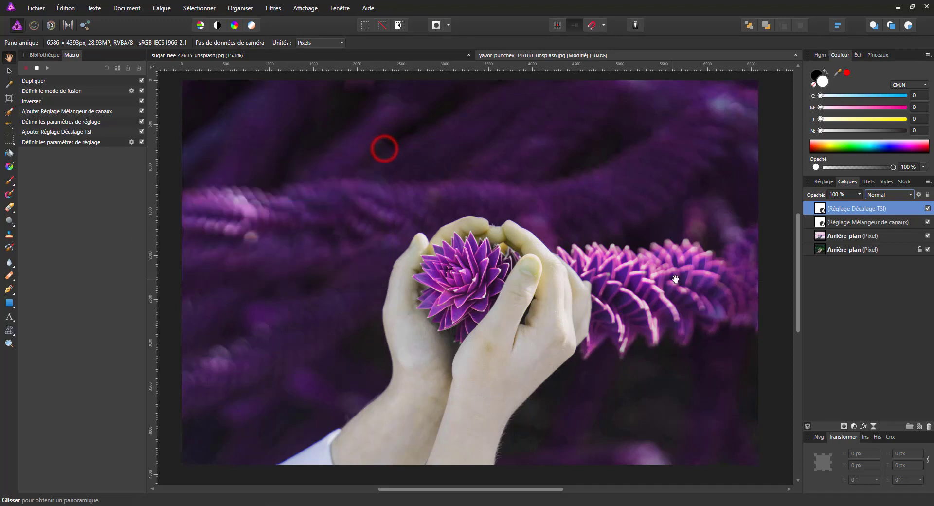
# Add a Niveaux adjustment layer with black level 2%, white level 98% and a slight gamma shift, and close its dialog
pyautogui.click(854, 426)
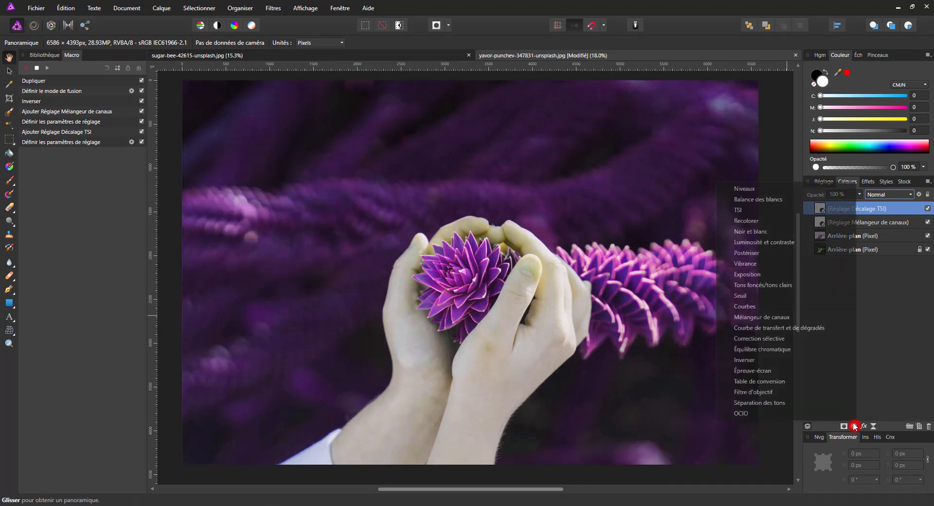
pyautogui.click(743, 190)
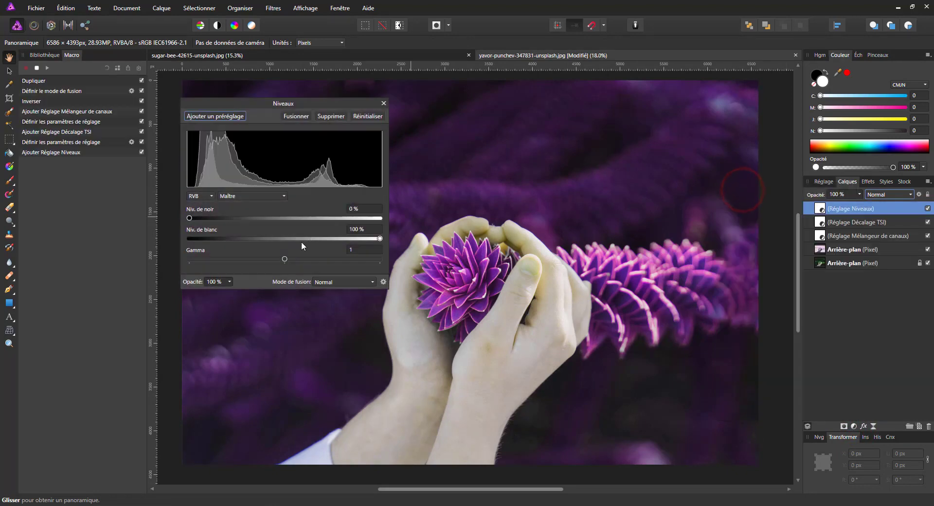
pyautogui.moveTo(189, 219); pyautogui.dragTo(194, 222)
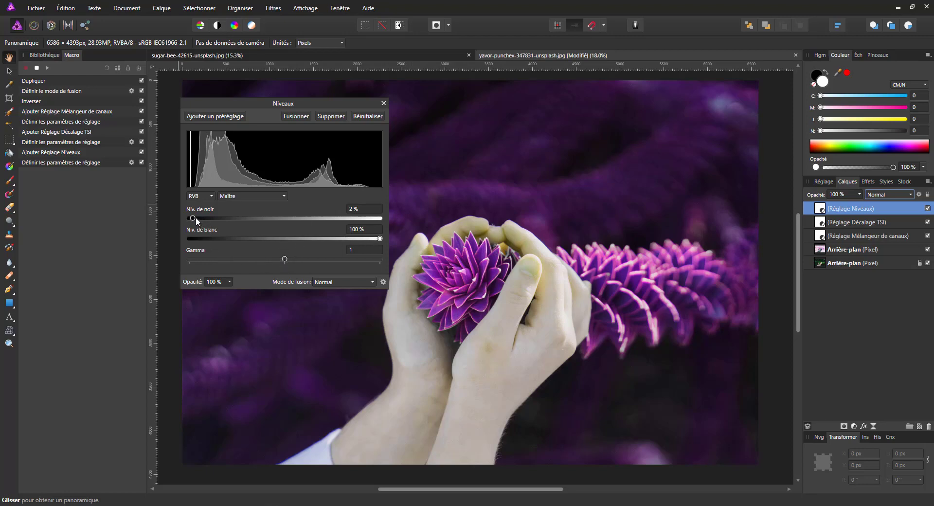
pyautogui.moveTo(193, 218); pyautogui.dragTo(193, 217)
pyautogui.moveTo(380, 238); pyautogui.dragTo(378, 239)
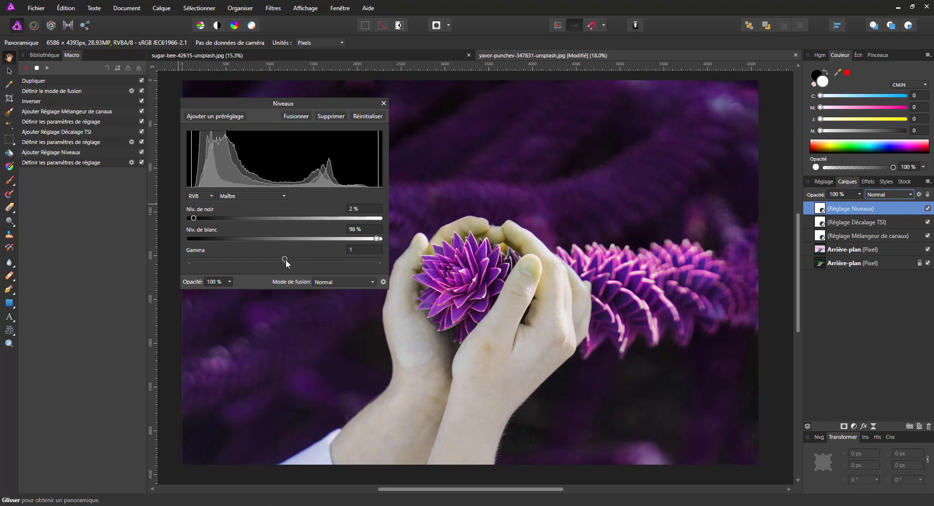
pyautogui.moveTo(286, 261); pyautogui.dragTo(281, 258)
pyautogui.click(383, 103)
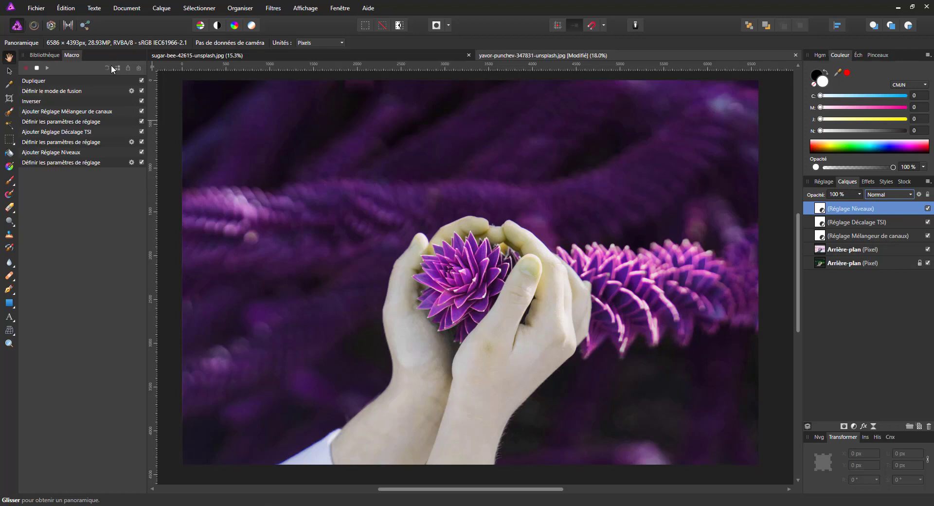
# Stop recording the macro and save it as infrared in the gain temps category
pyautogui.click(37, 68)
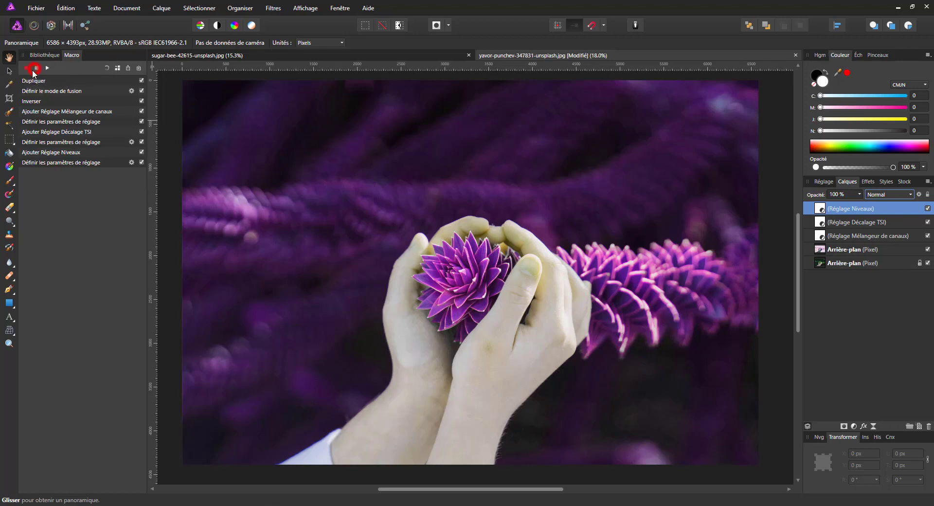
pyautogui.click(117, 68)
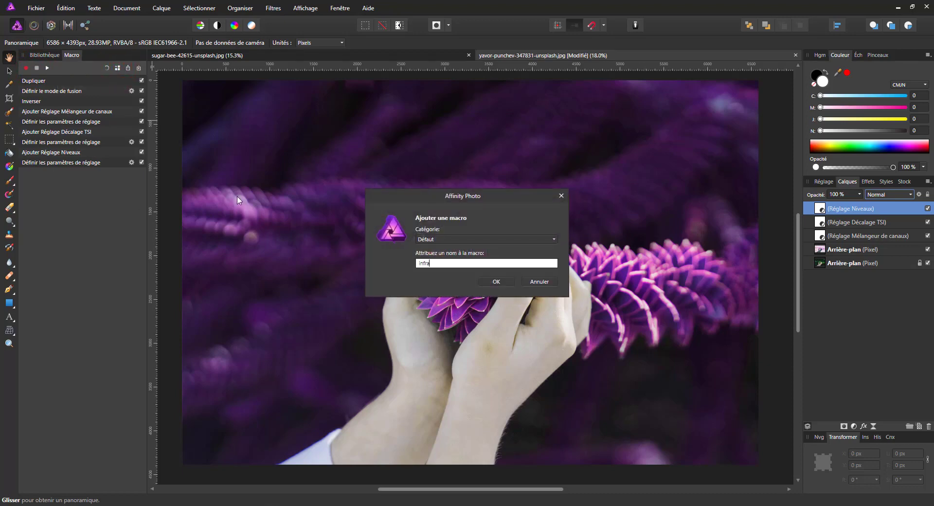
pyautogui.click(426, 241)
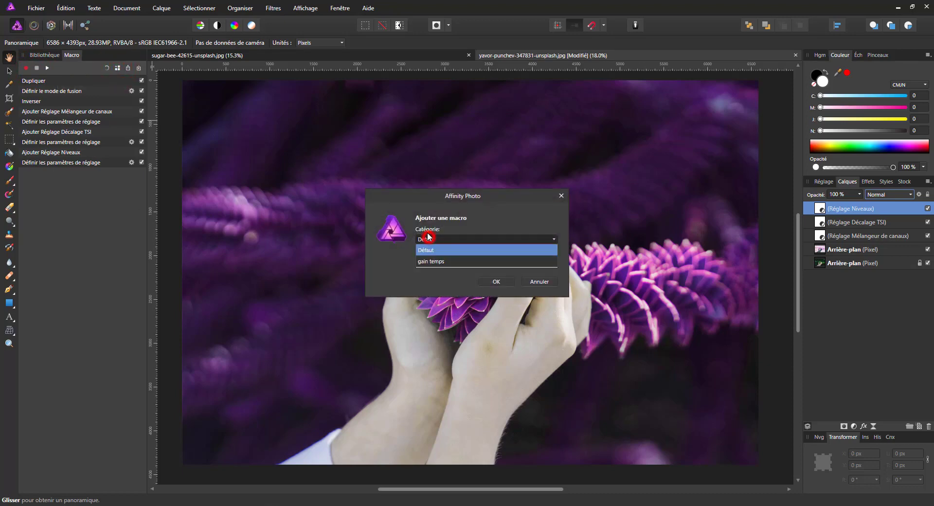
pyautogui.click(428, 264)
pyautogui.click(487, 282)
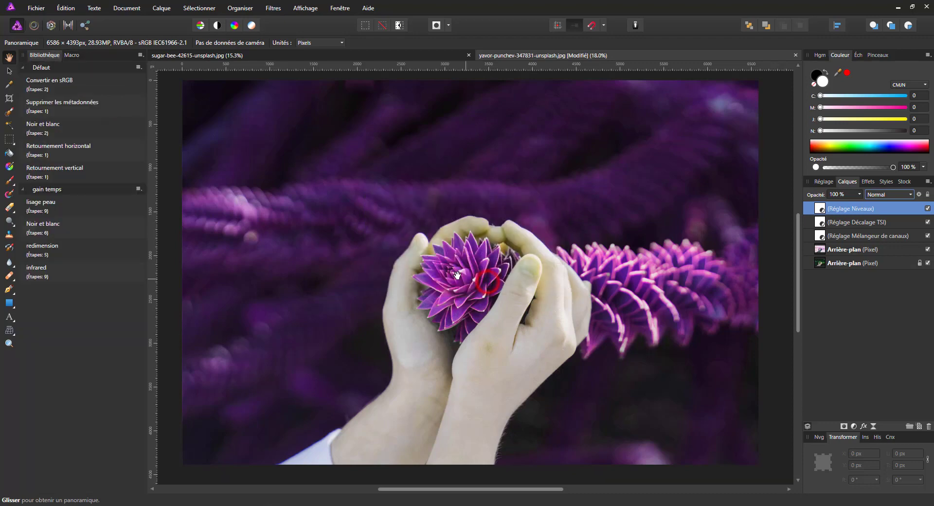
# Switch to the ivy-covered trunk photo and run the infrared macro on it
pyautogui.click(296, 51)
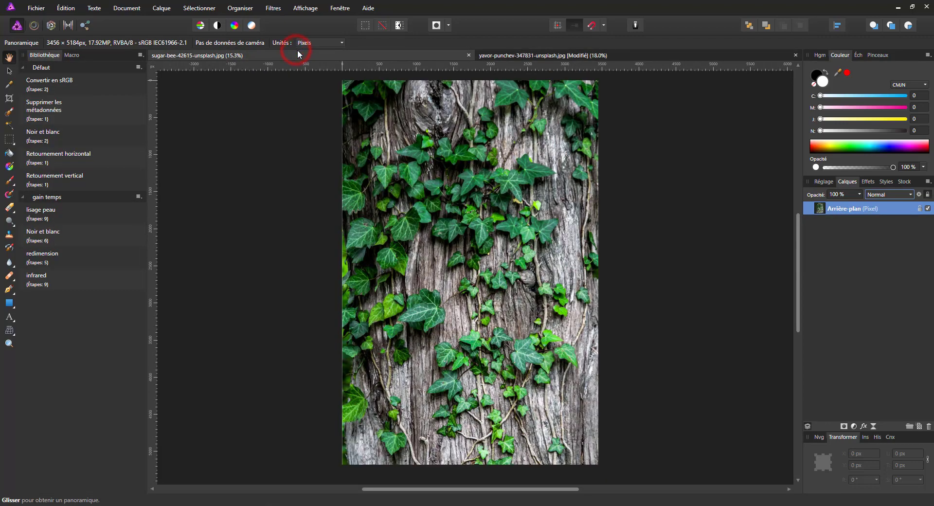
pyautogui.click(41, 286)
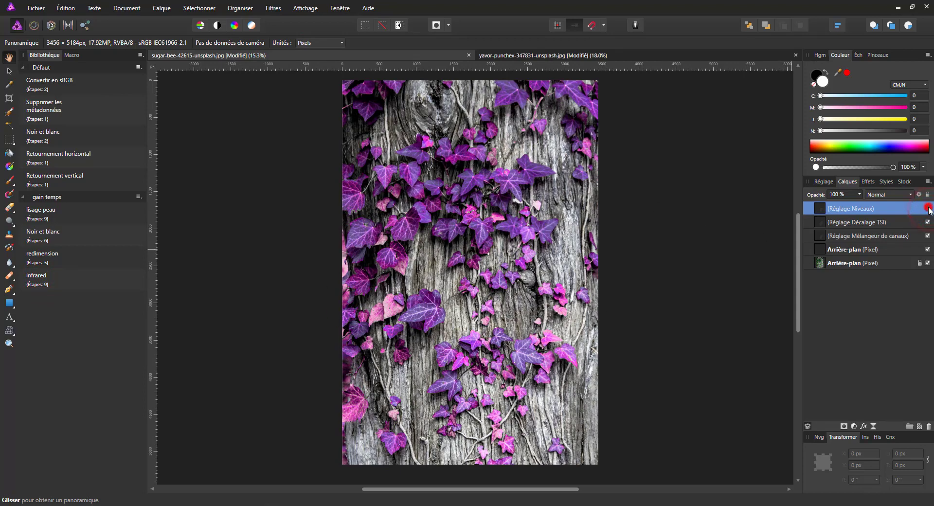
# Toggle the Réglage Décalage TSI layer's visibility to compare the ivy photo with and without it
pyautogui.click(927, 223)
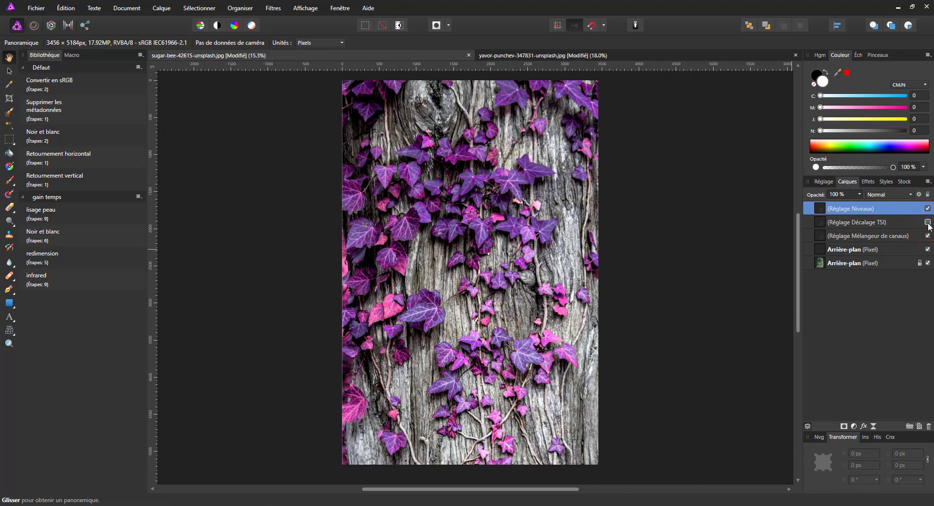
pyautogui.click(928, 223)
pyautogui.click(928, 223)
pyautogui.click(928, 223)
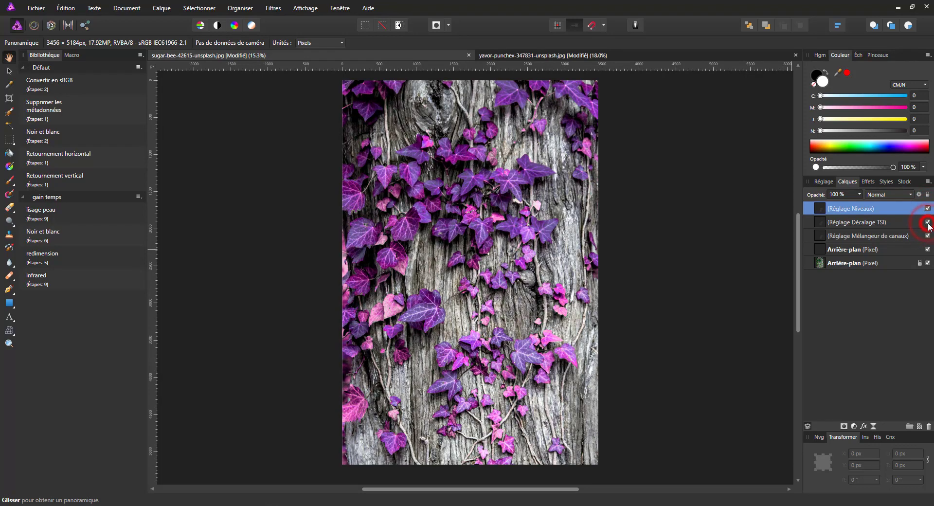
pyautogui.click(927, 223)
pyautogui.click(927, 223)
# Toggle the Réglage Mélangeur de canaux layer's visibility to examine its effect on the ivy colours
pyautogui.click(928, 236)
pyautogui.click(928, 236)
pyautogui.click(928, 236)
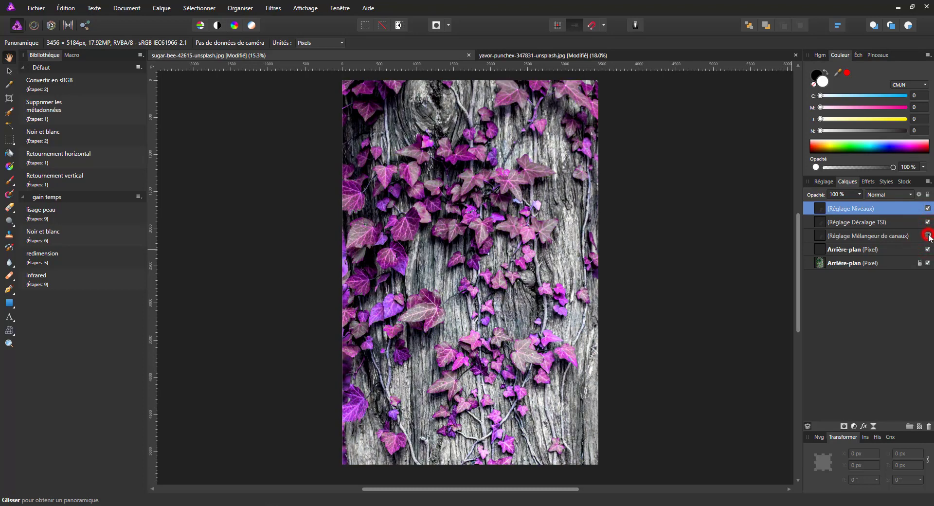
pyautogui.click(928, 236)
pyautogui.click(928, 236)
pyautogui.click(928, 235)
pyautogui.click(928, 236)
pyautogui.click(928, 236)
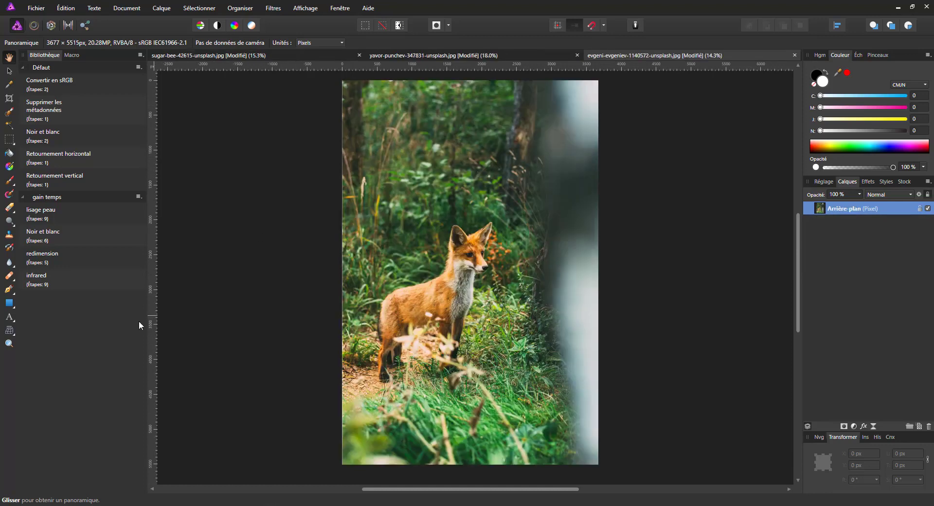
# Run the infrared macro on the fox photo
pyautogui.click(39, 286)
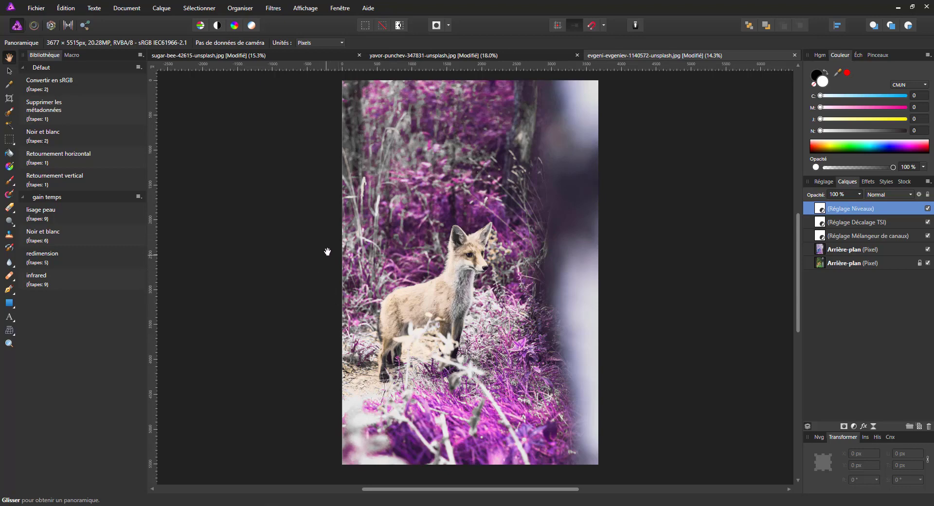
# From the macro af folder in File Explorer, open the dark-haired woman's portrait, seascape and camera photos in Affinity Photo
pyautogui.click(253, 503)
pyautogui.click(376, 171)
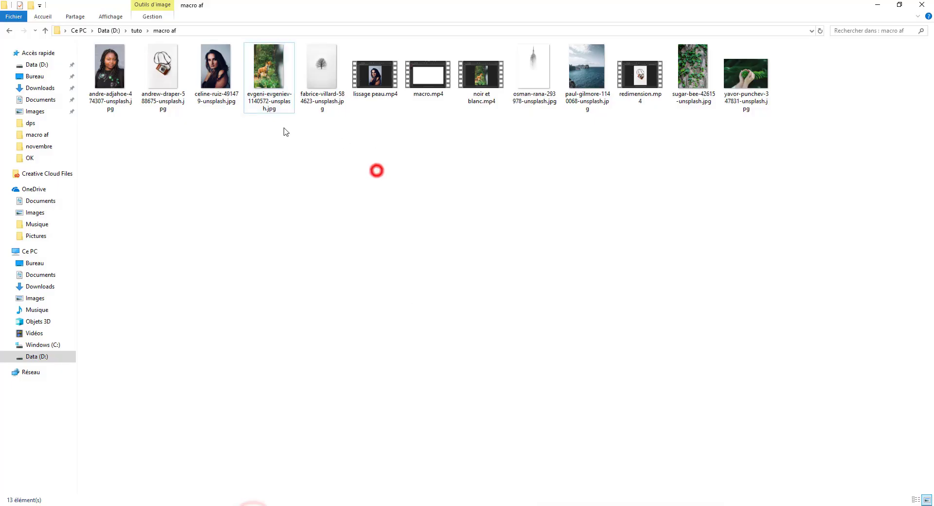
pyautogui.moveTo(213, 69); pyautogui.dragTo(253, 150)
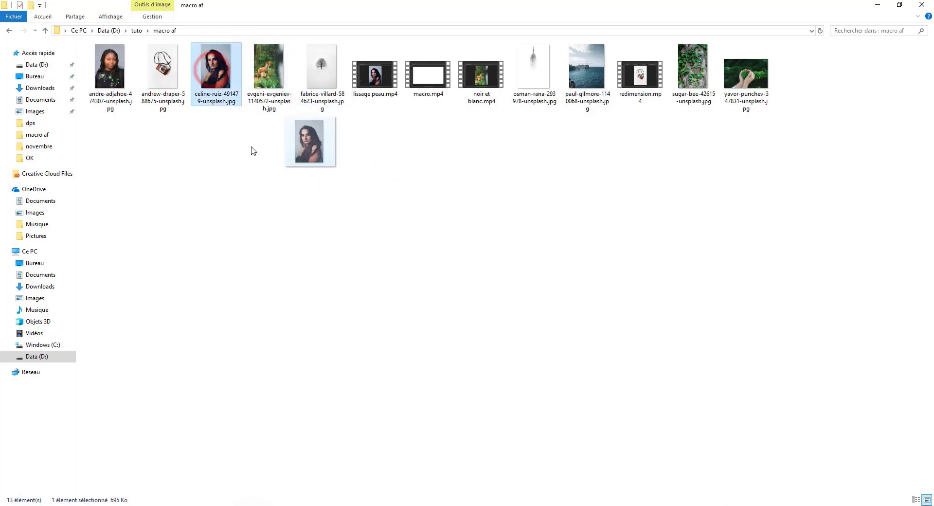
pyautogui.click(588, 81)
pyautogui.keyDown('ctrl'); pyautogui.click(212, 73); pyautogui.keyUp('ctrl')
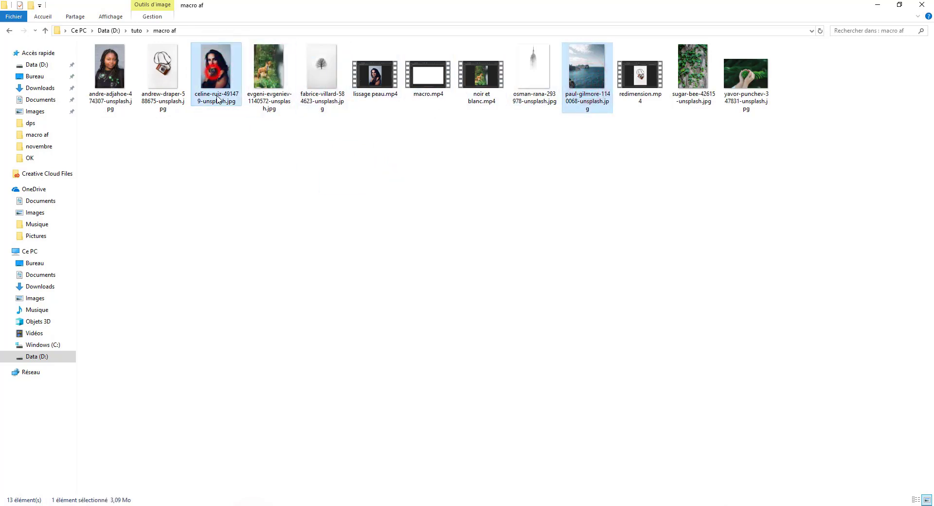
pyautogui.keyDown('ctrl'); pyautogui.click(167, 71); pyautogui.keyUp('ctrl')
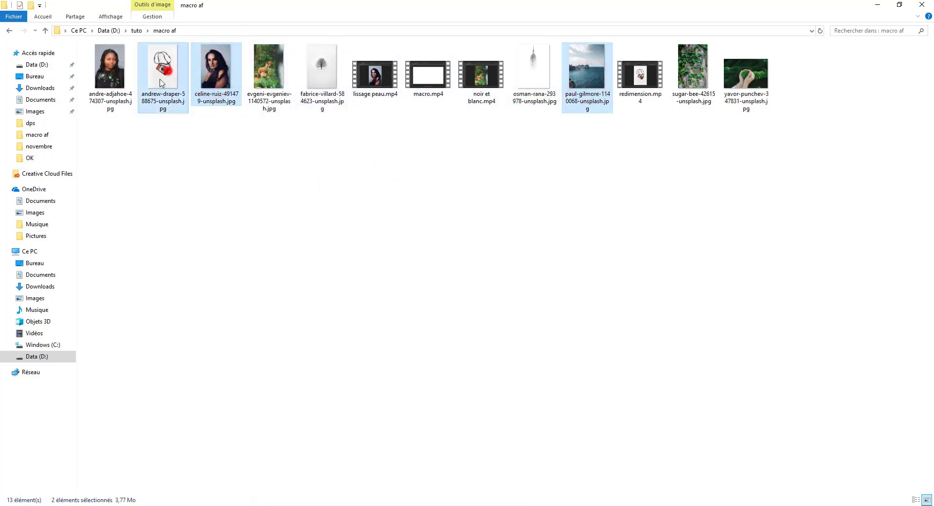
pyautogui.moveTo(161, 83); pyautogui.dragTo(354, 24)
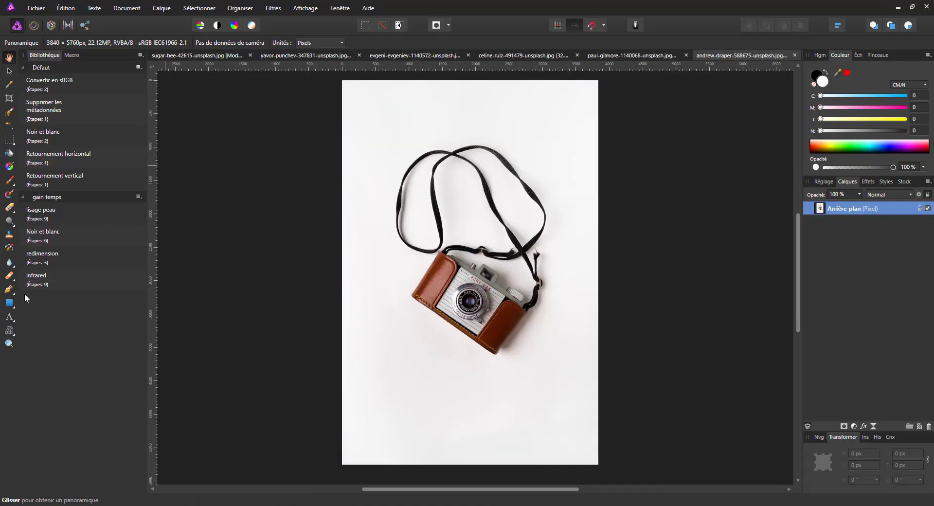
# Run the infrared macro on the camera photo and switch to the seascape photo
pyautogui.click(37, 285)
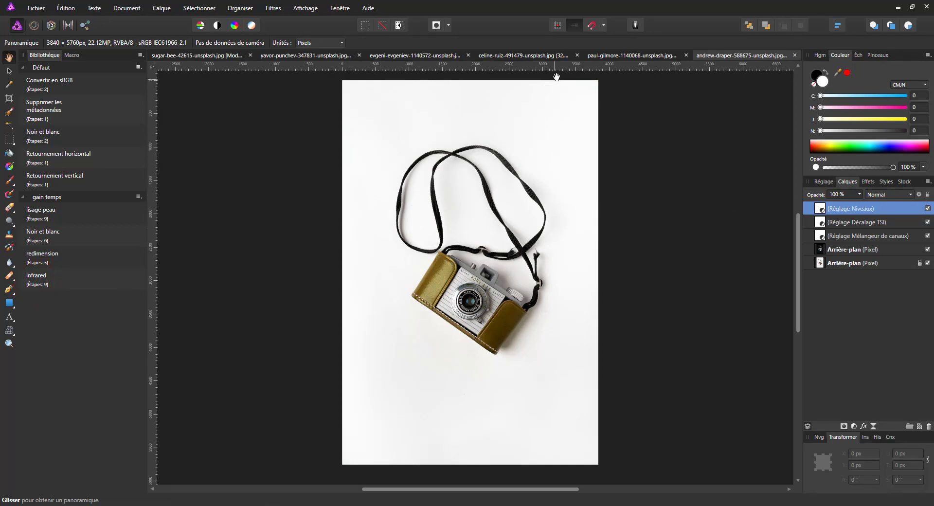
pyautogui.click(623, 58)
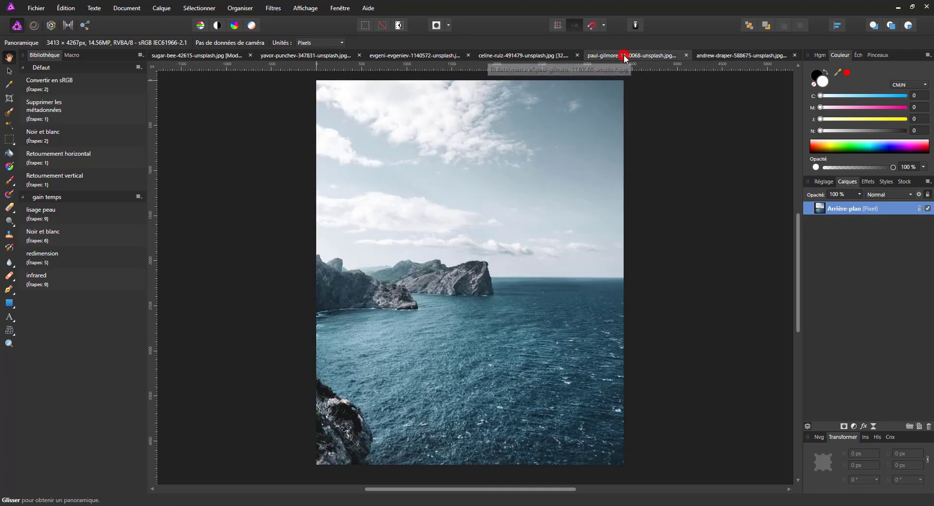
# Run the infrared macro on the seascape photo and toggle the visibility of its adjustment layers to compare their effects
pyautogui.click(95, 281)
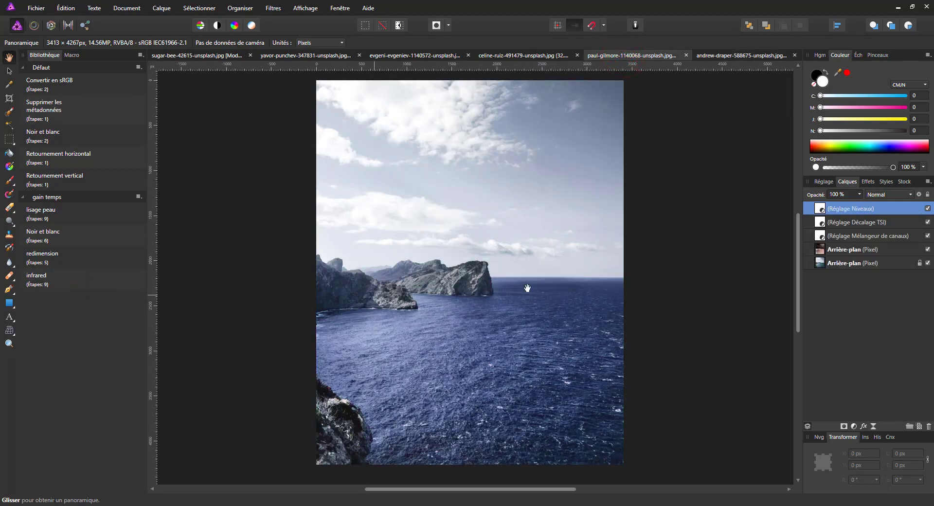
pyautogui.click(928, 236)
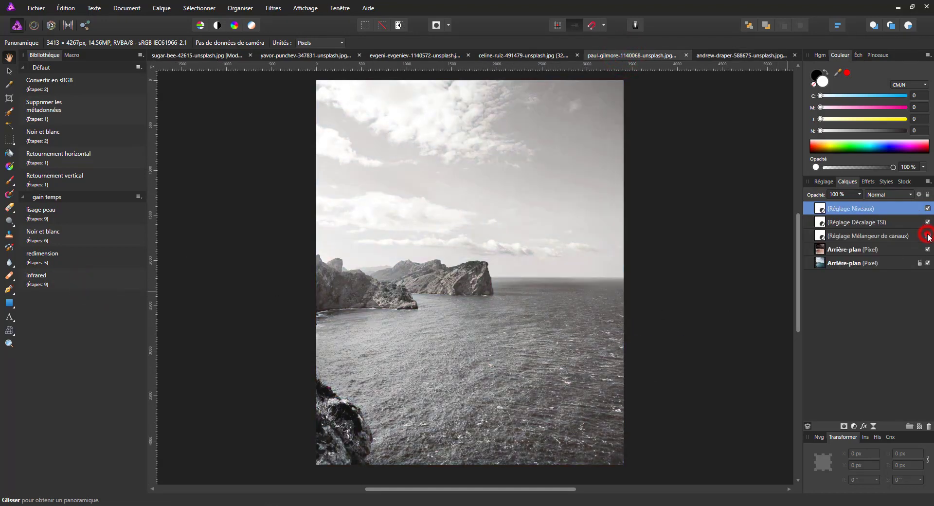
pyautogui.click(928, 236)
pyautogui.click(928, 223)
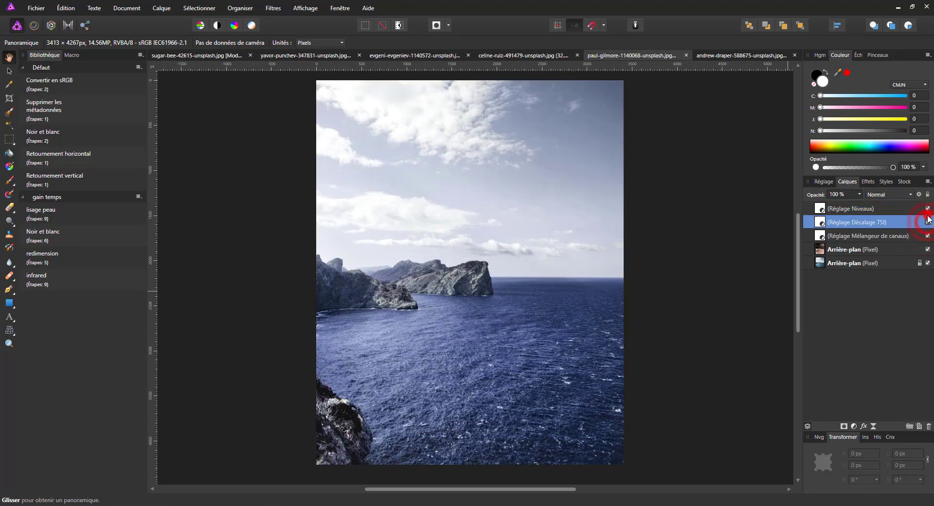
pyautogui.click(928, 209)
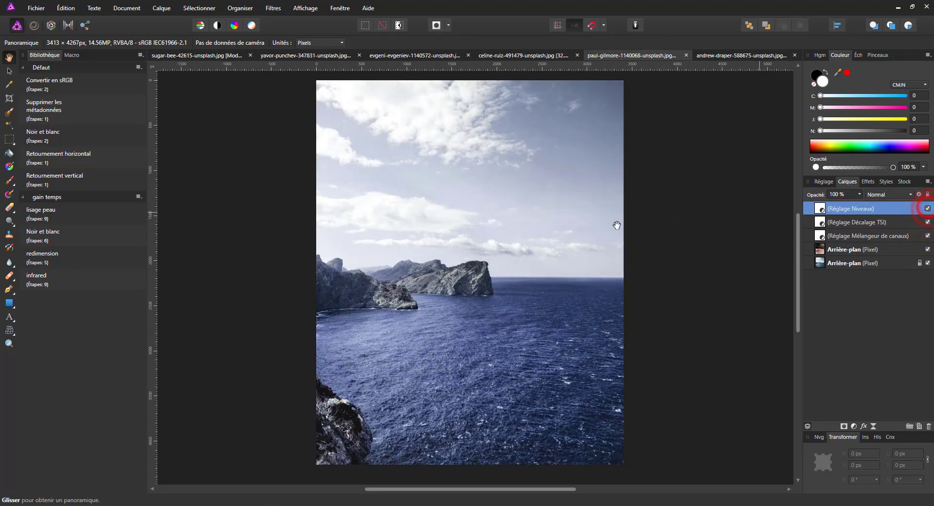
# Run the infrared macro on the dark-haired woman's portrait
pyautogui.click(518, 54)
pyautogui.click(44, 287)
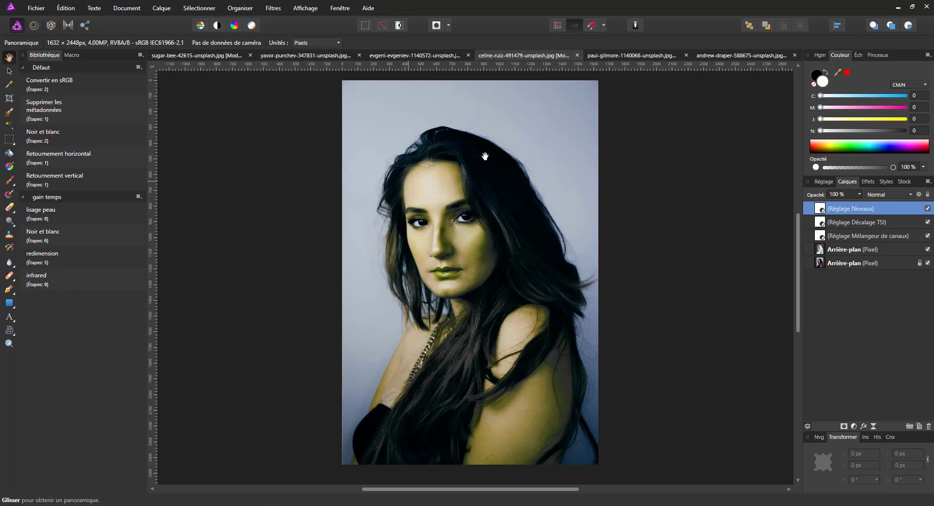
# Close the dark-haired woman's portrait, the camera photo and the ivy photo without saving their changes
pyautogui.click(580, 57)
pyautogui.click(474, 268)
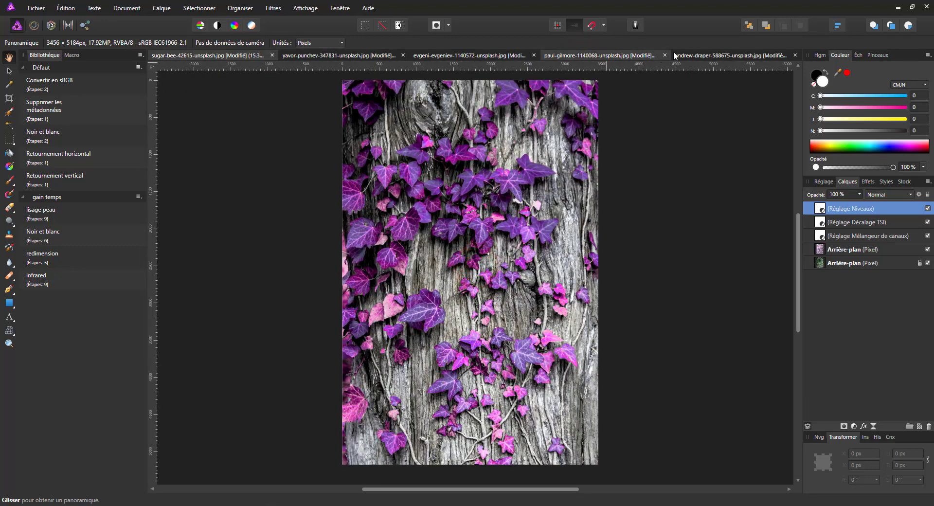
pyautogui.click(795, 55)
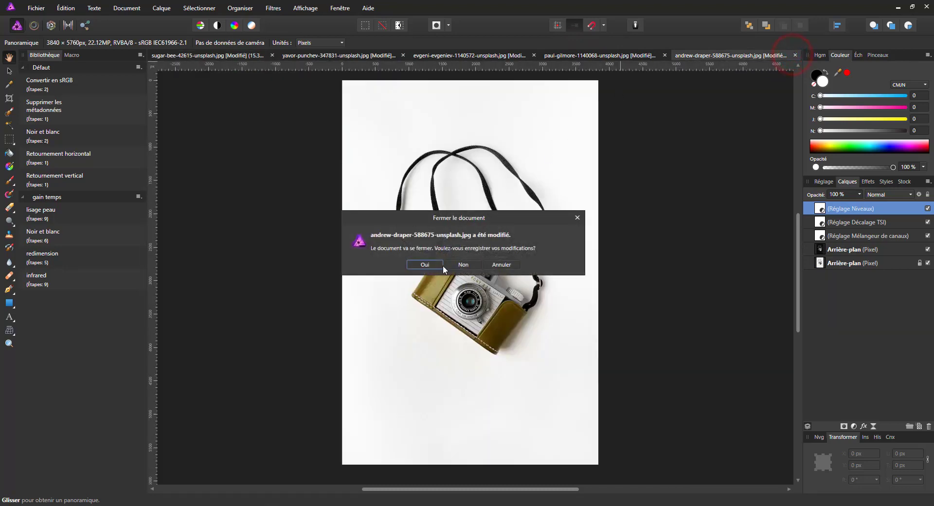
pyautogui.click(459, 266)
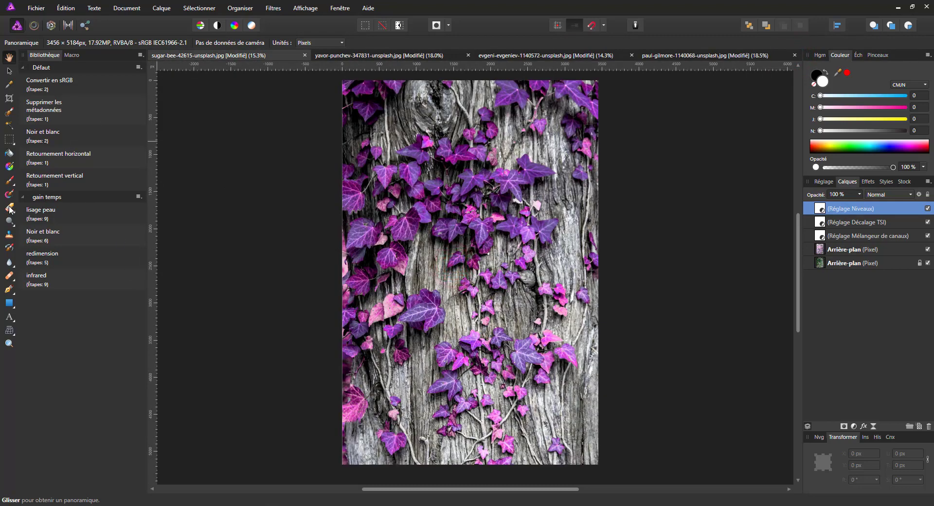
pyautogui.click(305, 56)
pyautogui.click(475, 265)
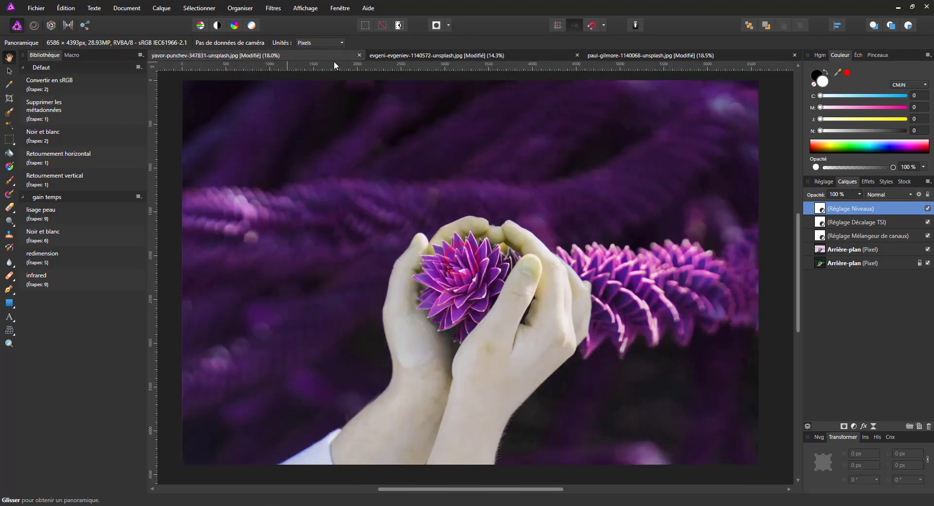
# In the photo of hands holding a plant, delete the Niveaux, Décalage TSI, Mélangeur de canaux and upper Arrière-plan layers
pyautogui.keyDown('shift'); pyautogui.click(856, 256); pyautogui.keyUp('shift')
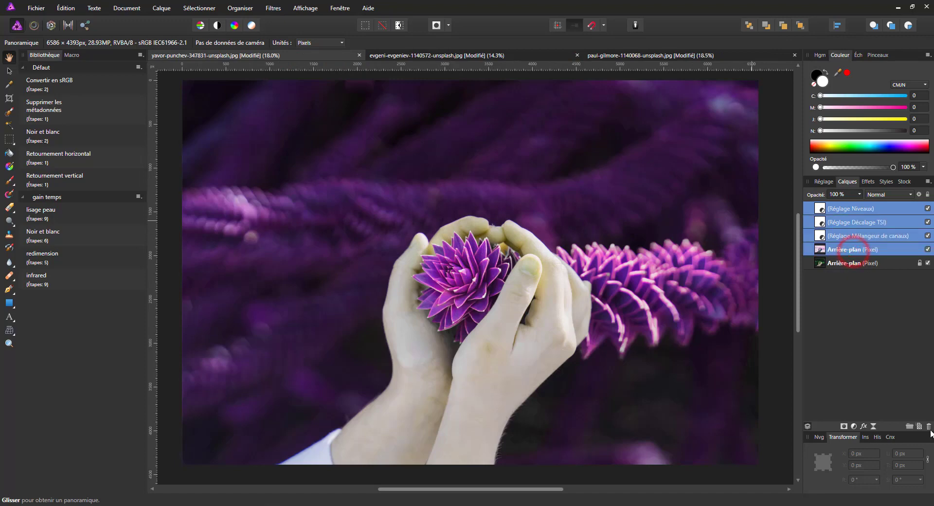
pyautogui.click(929, 426)
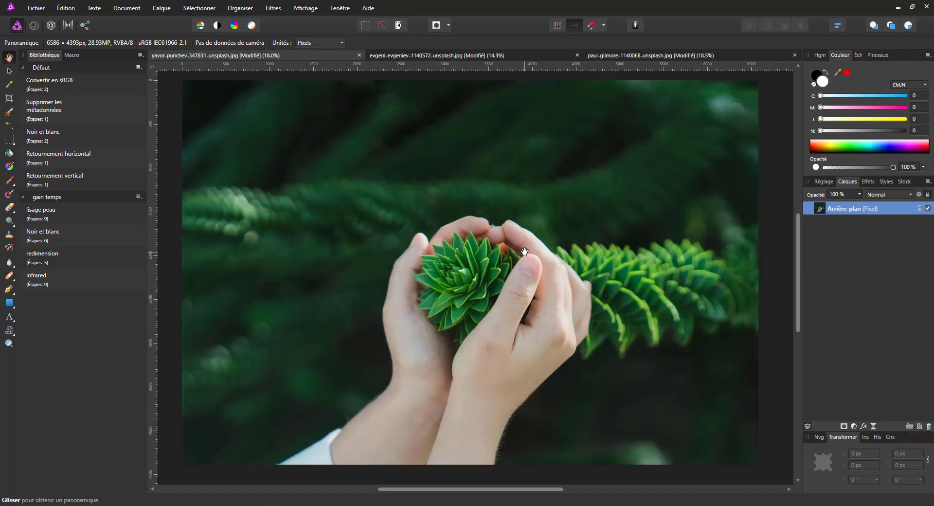